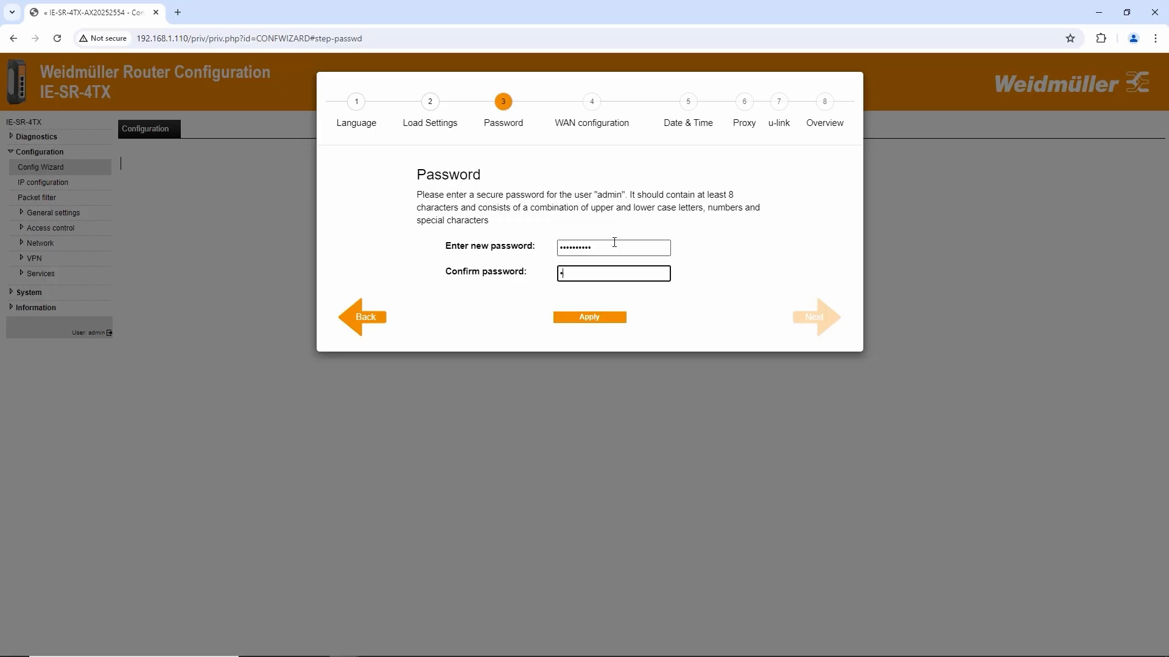
# Enter the confirmation of the new admin password in the configuration wizard and apply it
pyautogui.write('**')
pyautogui.click(587, 318)
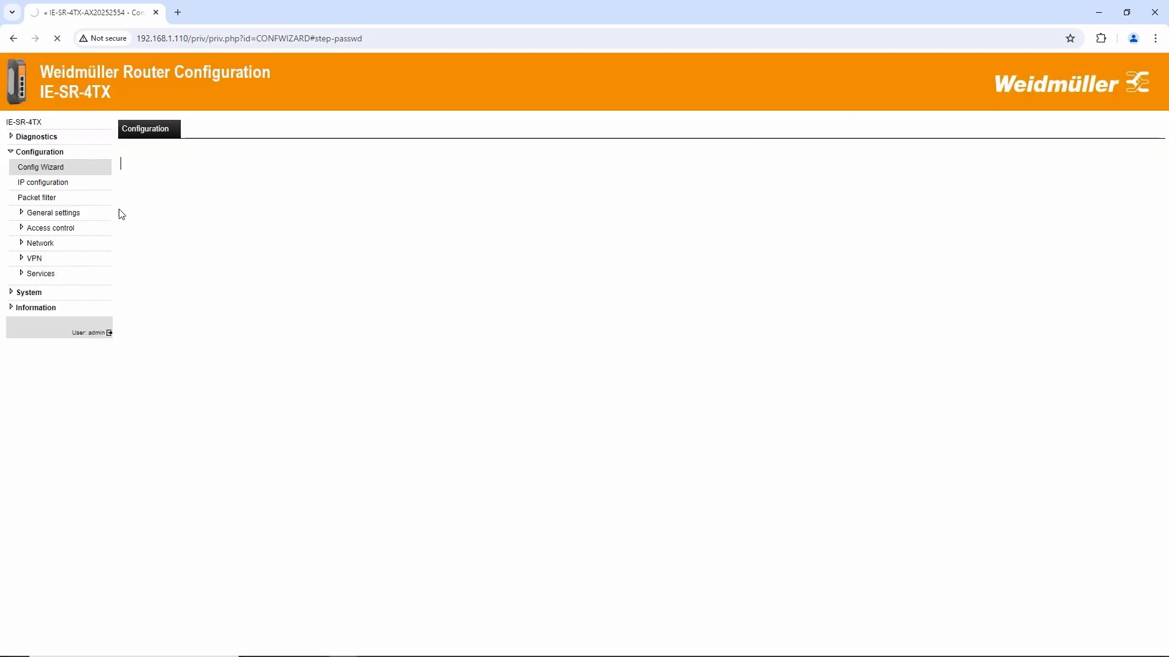
# Open the user accounts page under access control and choose admin as the account in the change password section
pyautogui.click(49, 216)
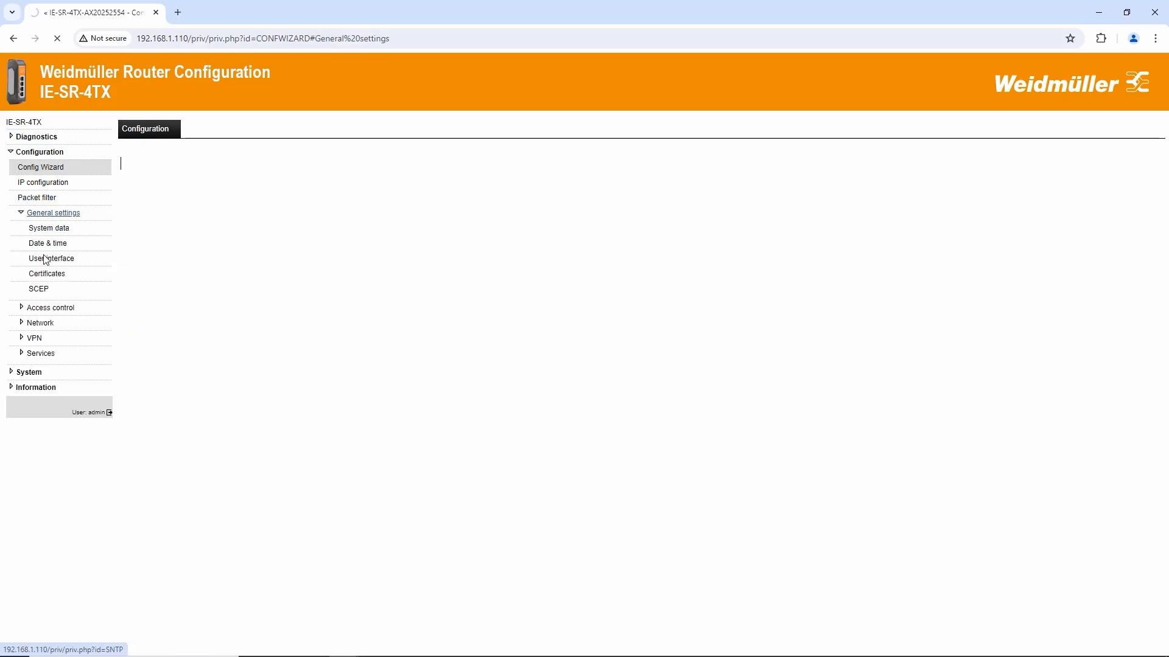
pyautogui.click(51, 307)
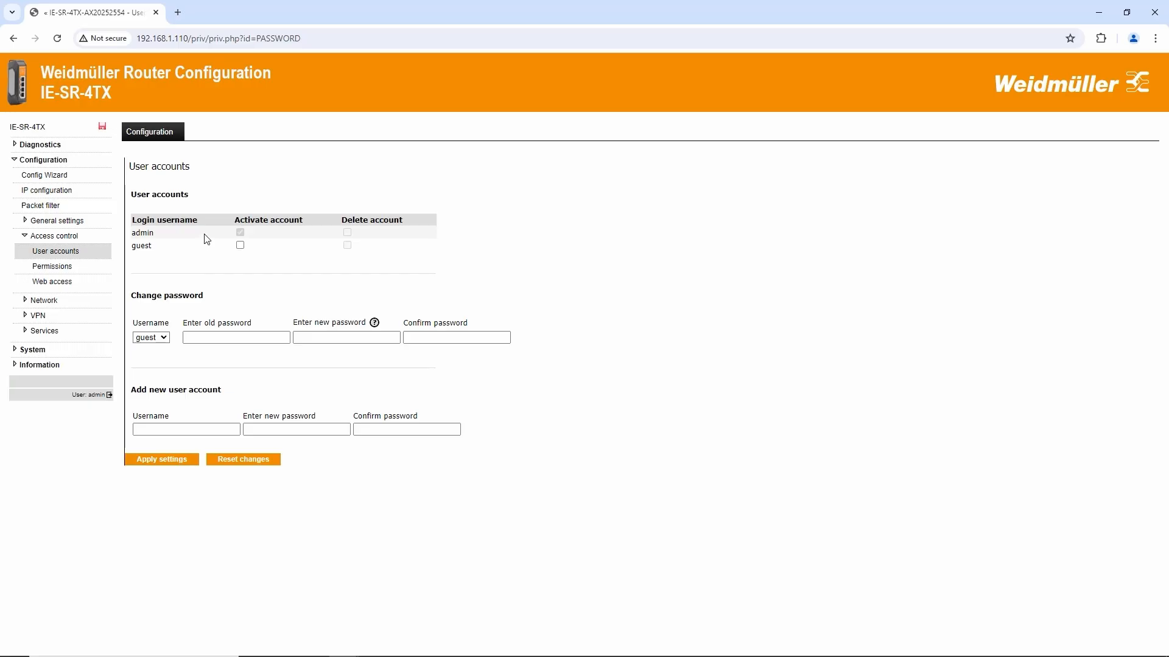
pyautogui.click(163, 339)
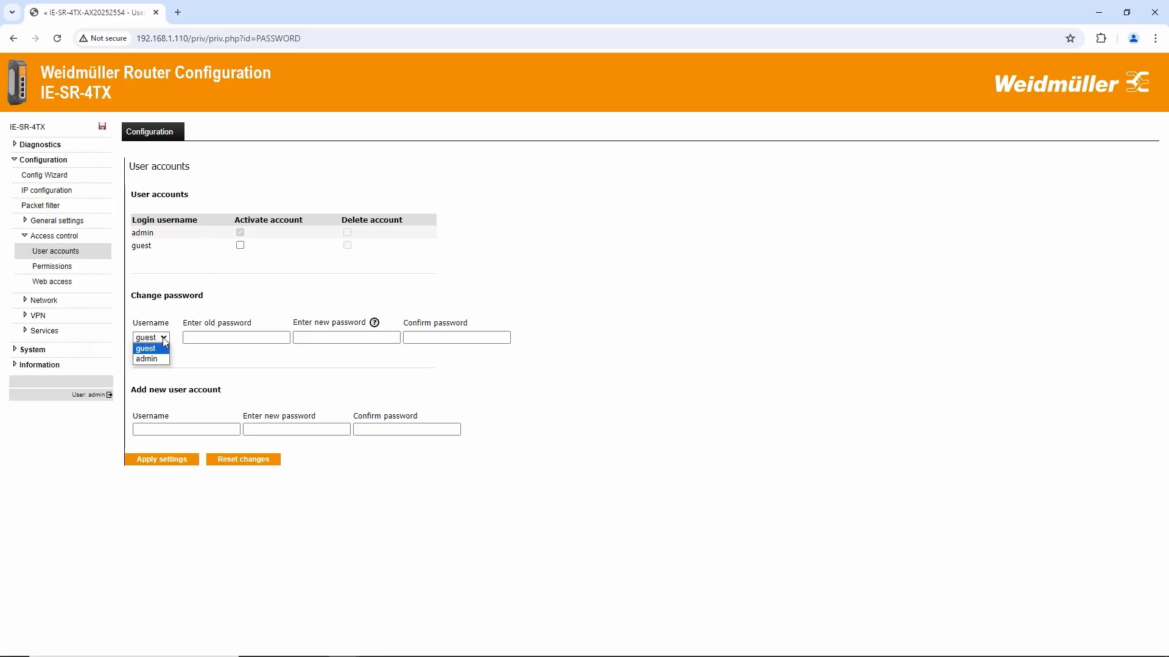
pyautogui.click(158, 358)
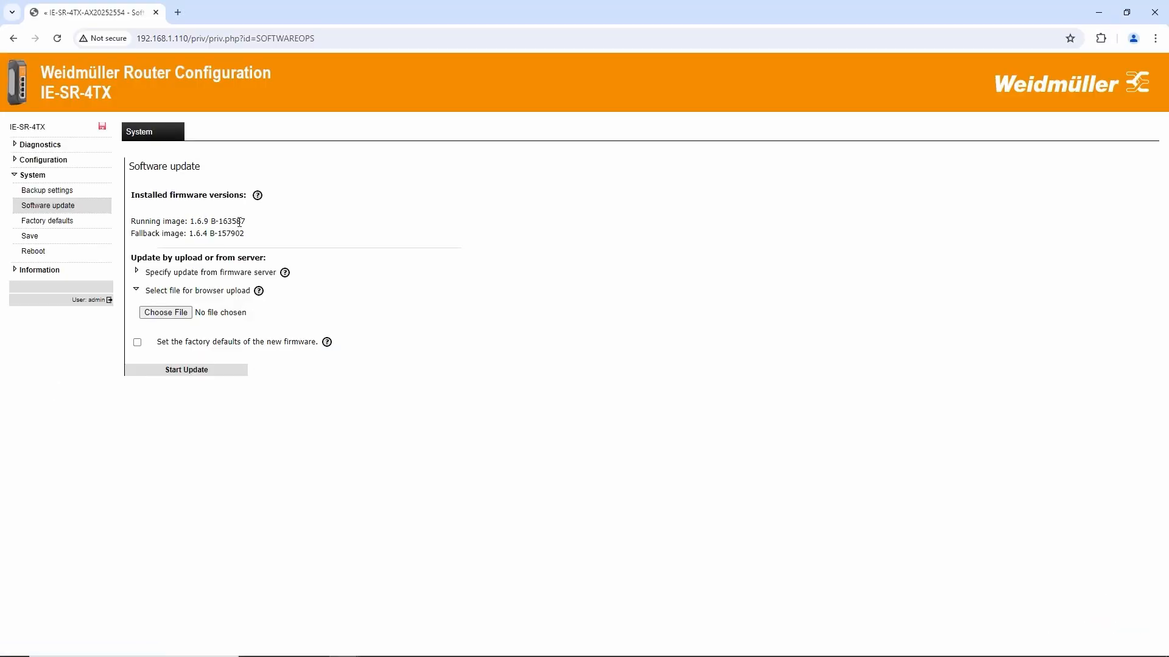
# Disallow HTTP access on the WAN interface in the router's web access settings and apply the change
pyautogui.moveTo(266, 201)
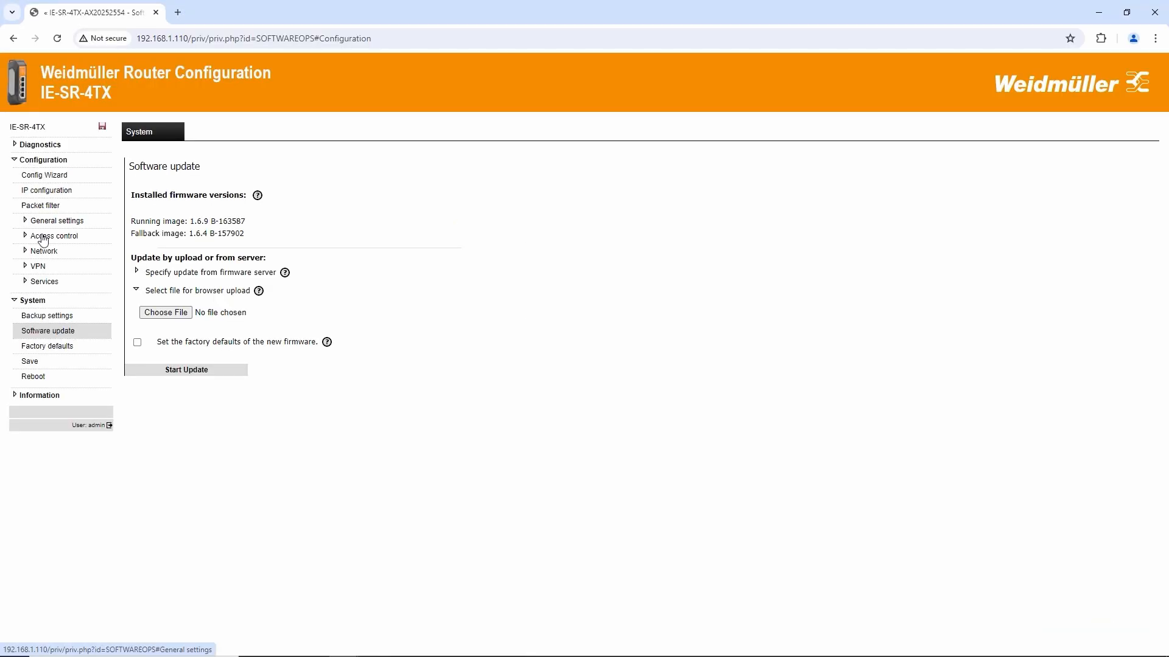
pyautogui.click(41, 238)
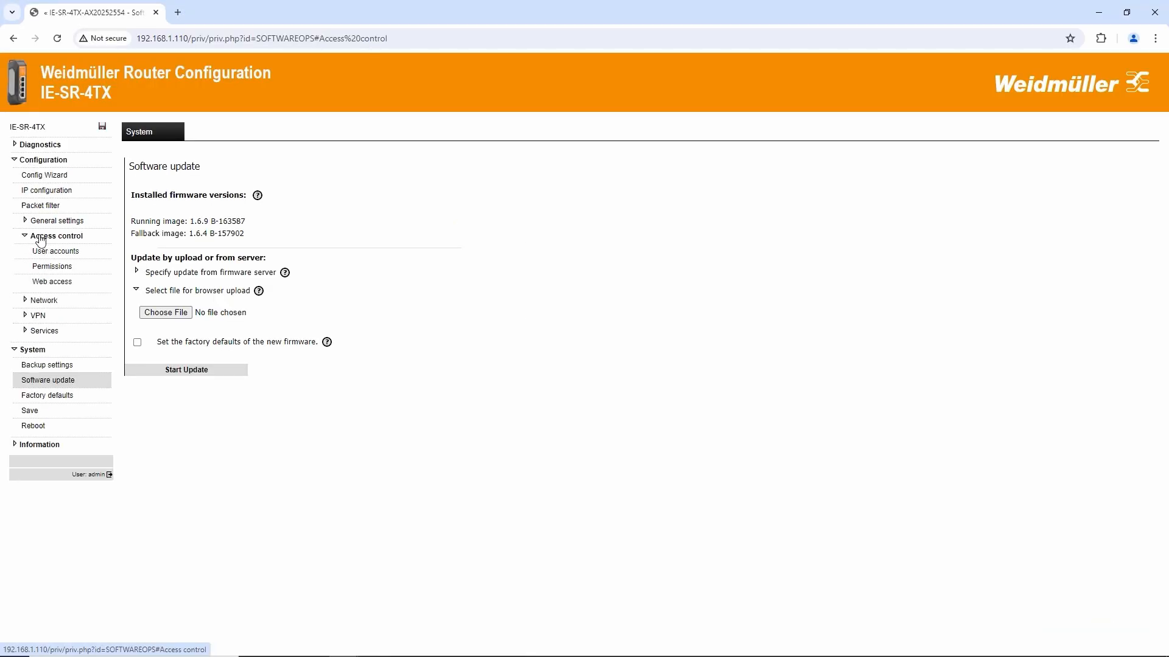
pyautogui.click(53, 284)
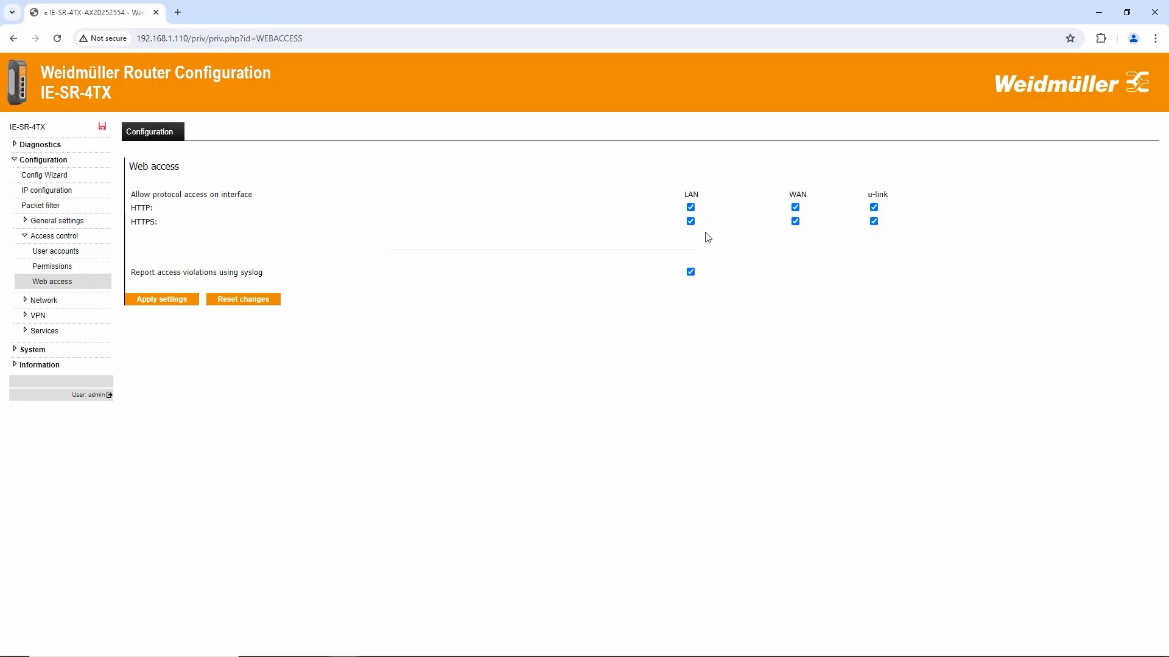
pyautogui.click(795, 208)
pyautogui.click(172, 307)
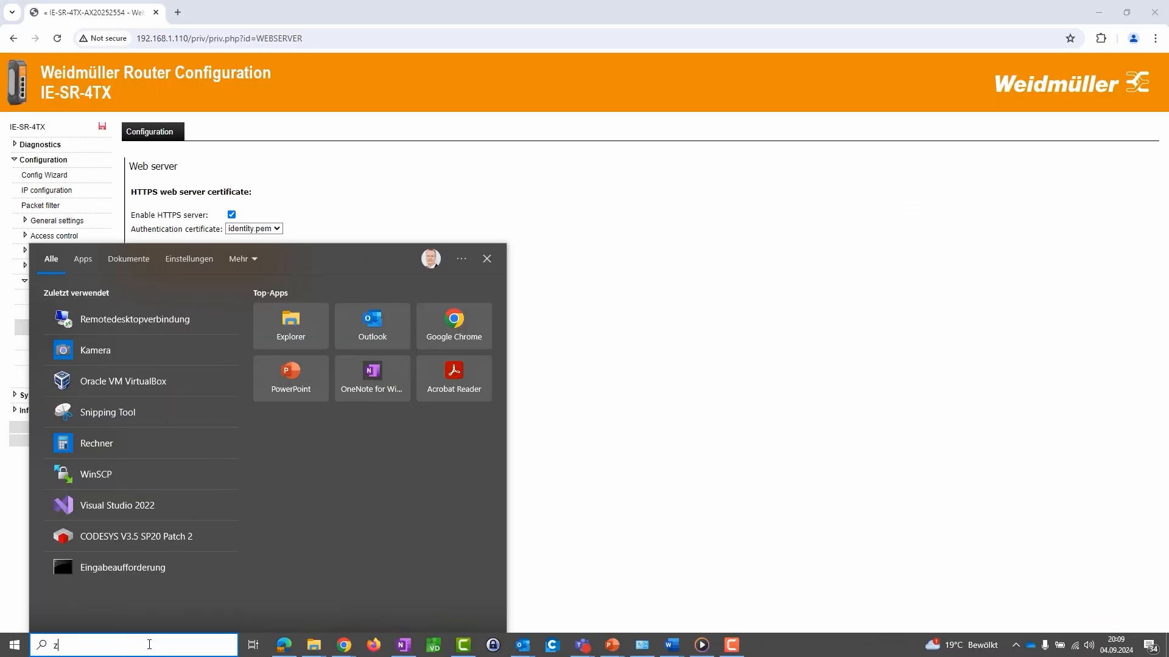
# Switch to Zenmap and run a Quick scan on target 192.168.1.110
pyautogui.write('zen')
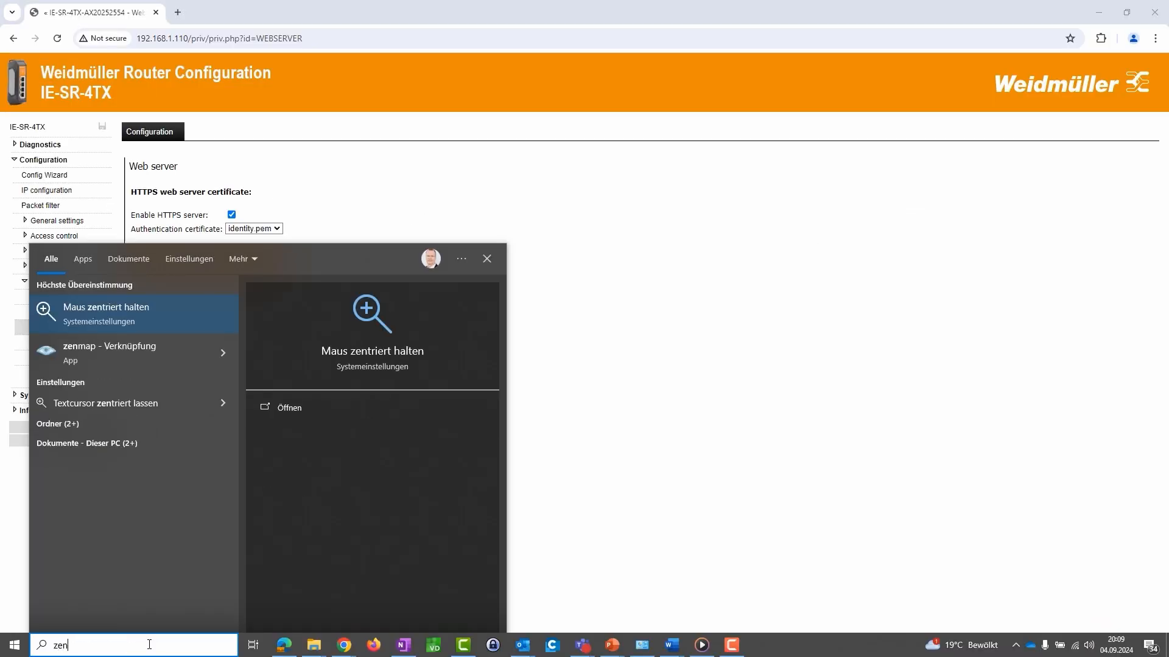
pyautogui.click(88, 349)
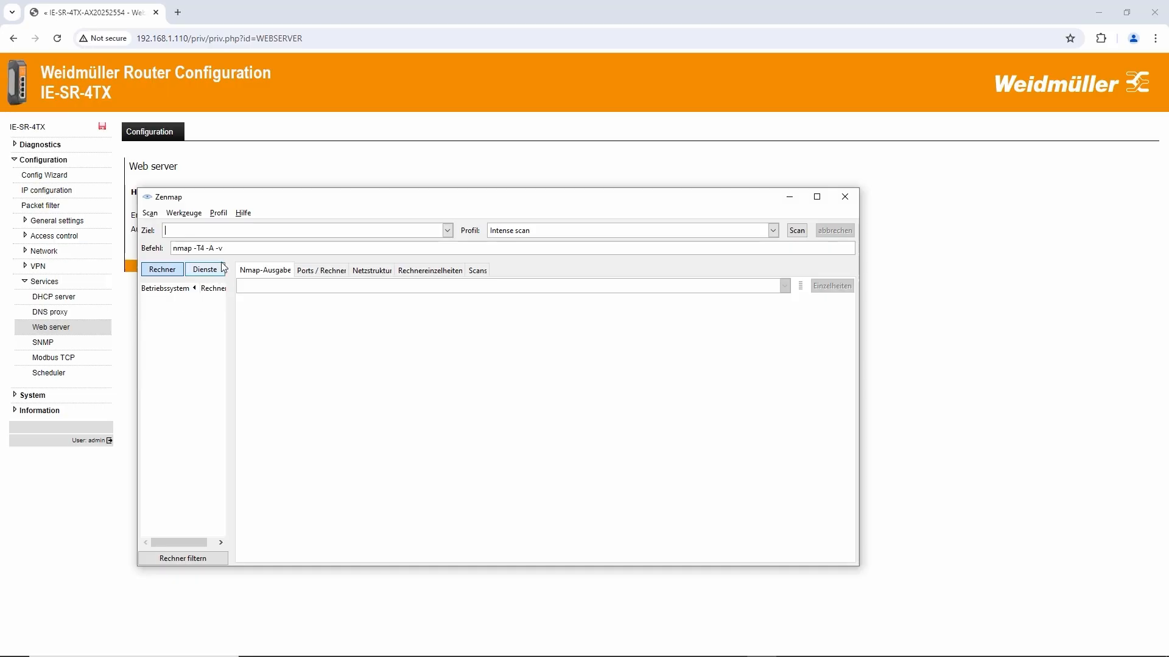
pyautogui.write('192')
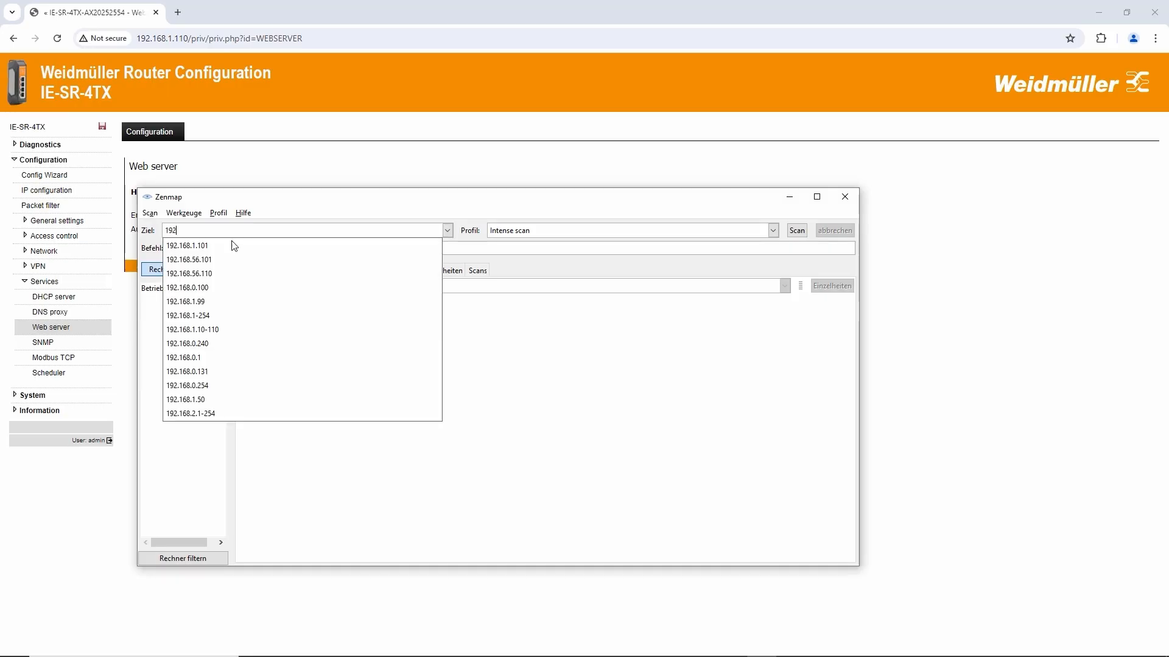
pyautogui.write('.168.1.110')
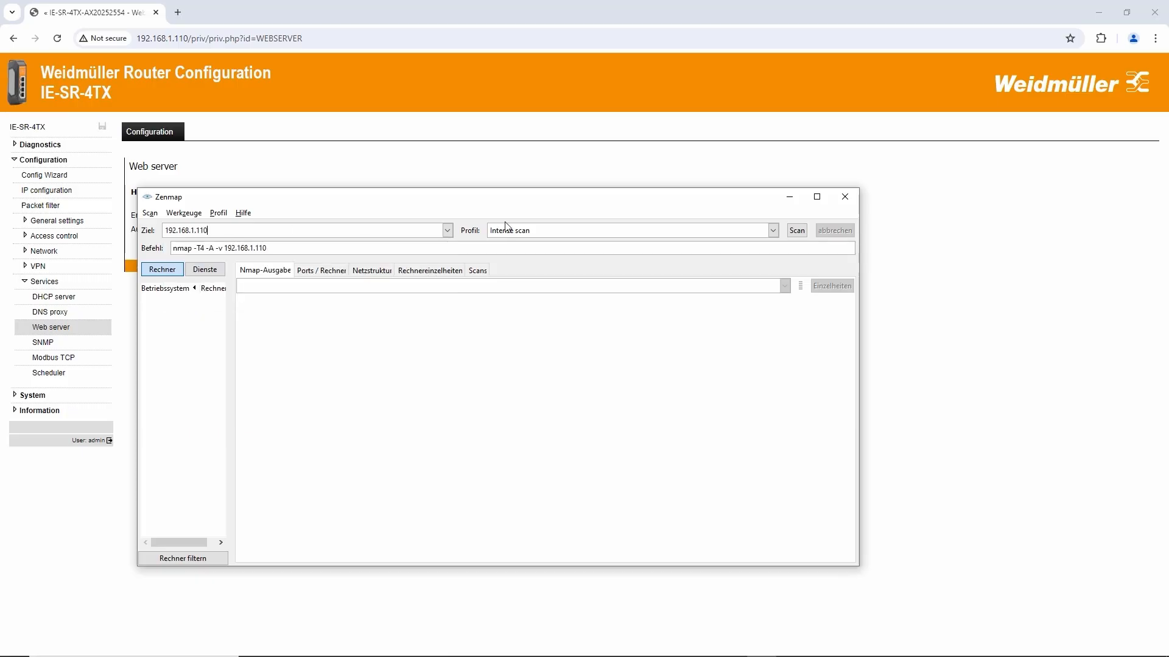
pyautogui.click(773, 230)
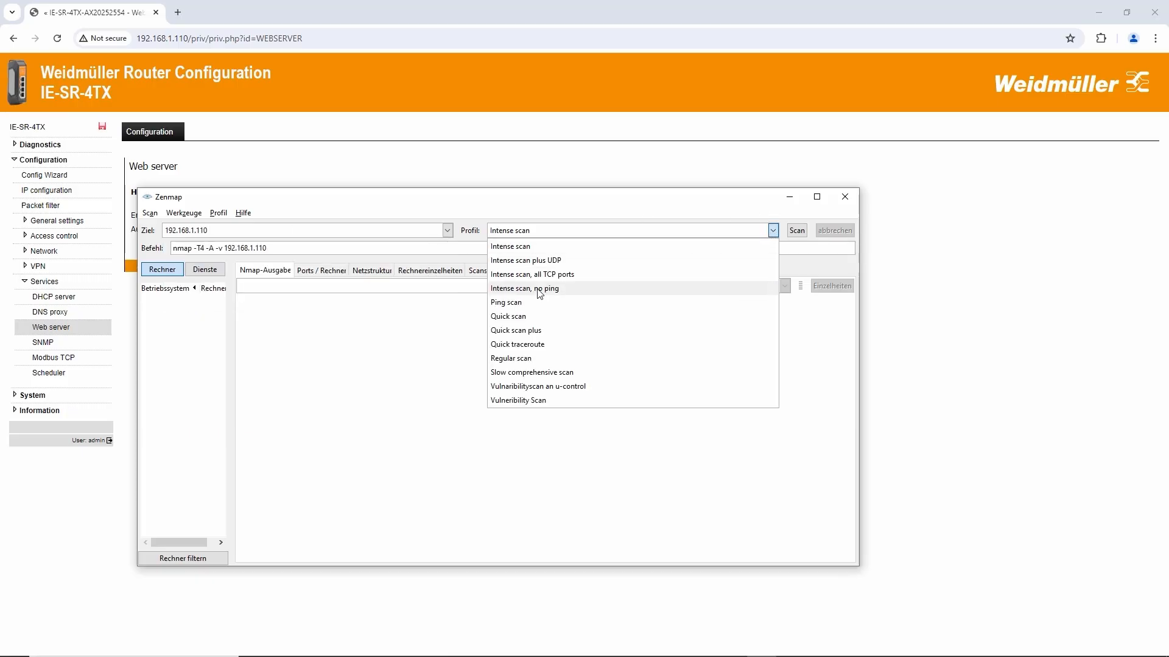
pyautogui.click(516, 317)
pyautogui.click(798, 231)
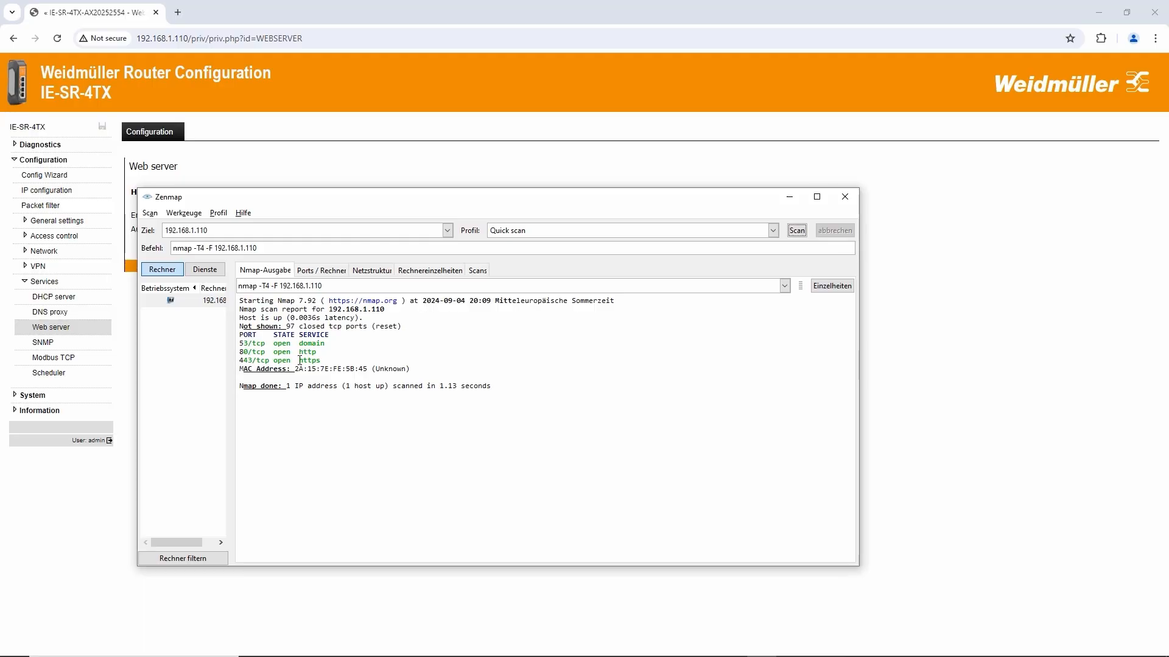
# Return to the router configuration, disable the DNS proxy along with its LAN, WAN and u-link interfaces, and apply the settings
pyautogui.click(283, 149)
pyautogui.click(54, 312)
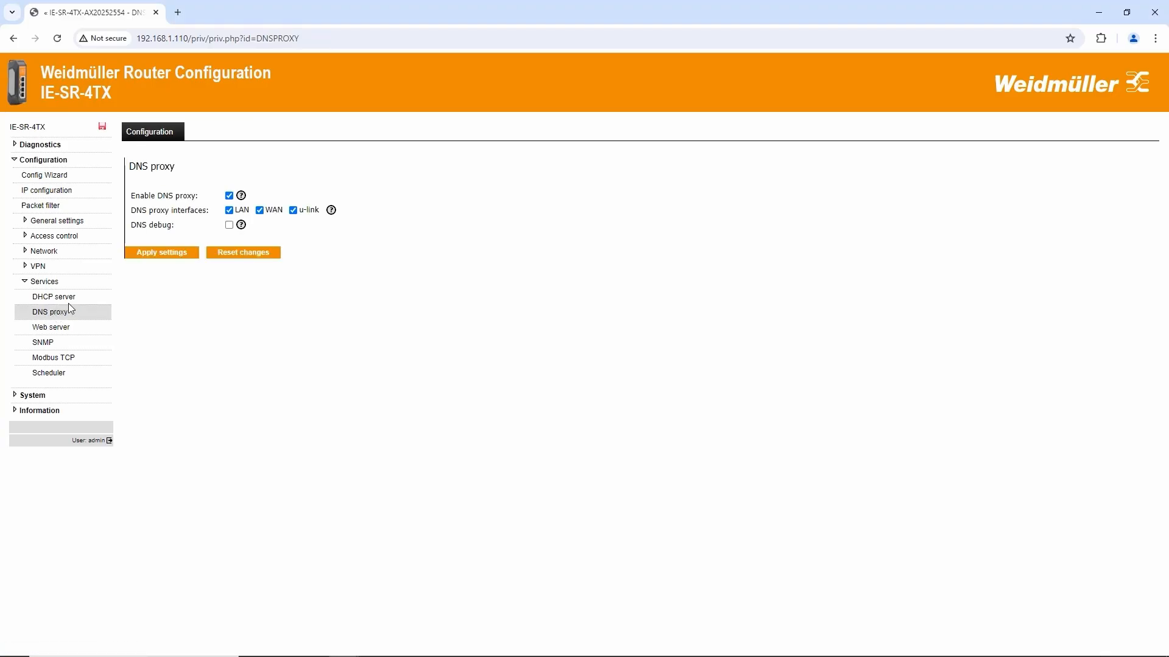
pyautogui.click(261, 212)
pyautogui.click(231, 212)
pyautogui.click(294, 211)
pyautogui.click(229, 197)
pyautogui.click(167, 255)
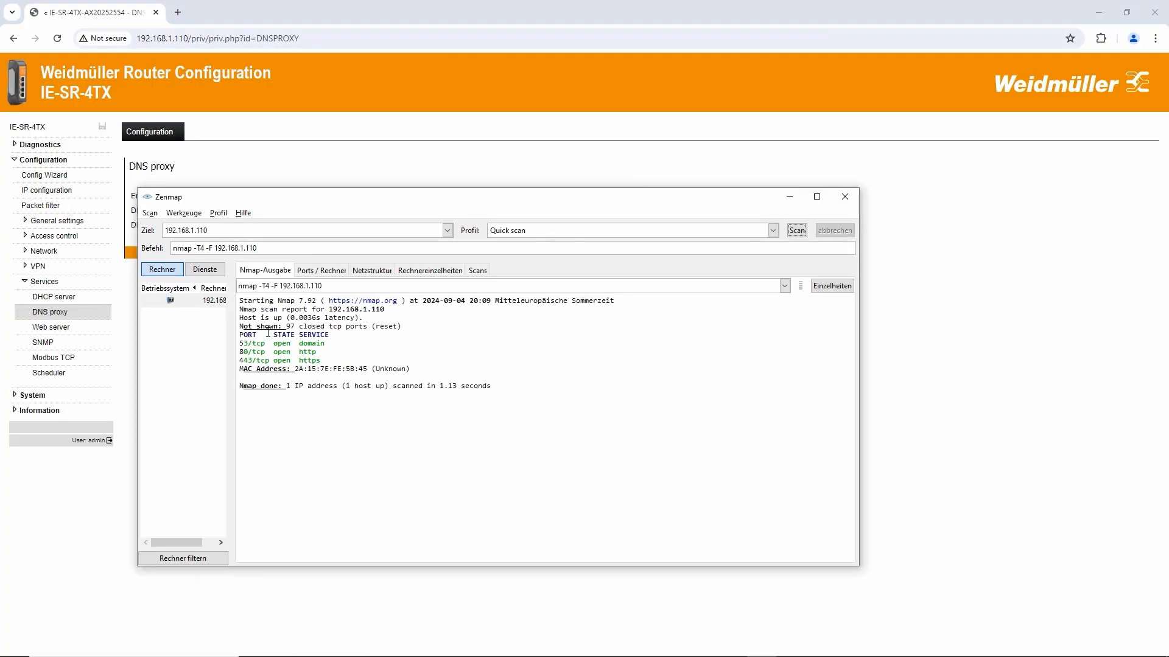
# Repeat the Quick scan of 192.168.1.110 in Zenmap and review the router's web access settings
pyautogui.click(796, 232)
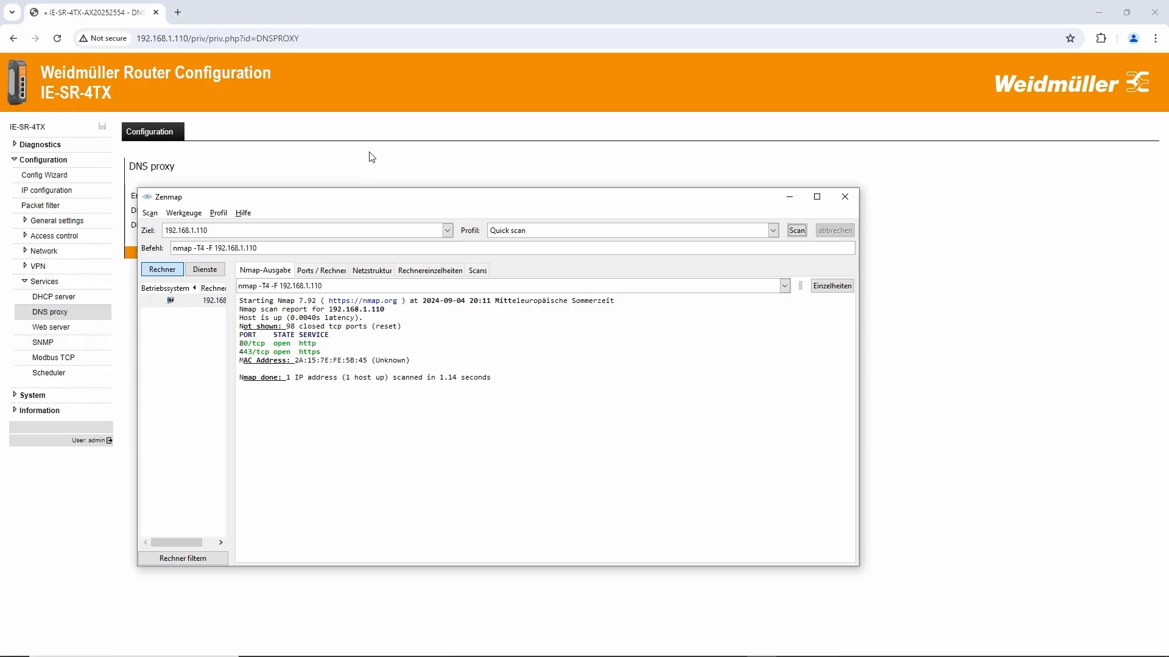
pyautogui.click(47, 239)
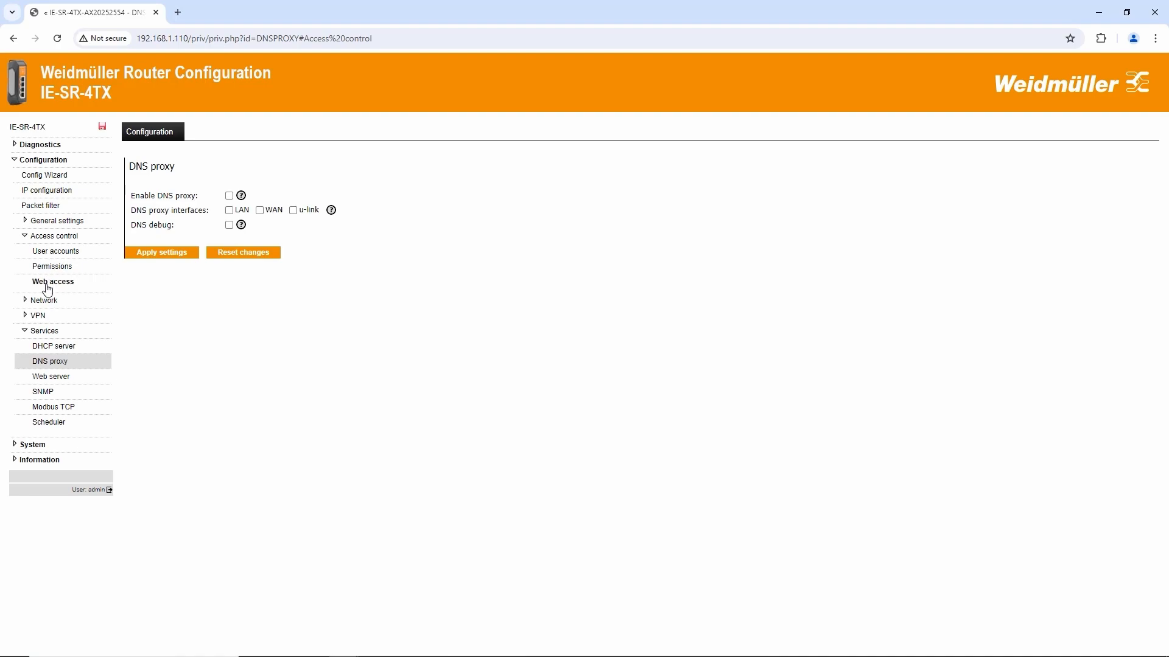
pyautogui.click(49, 286)
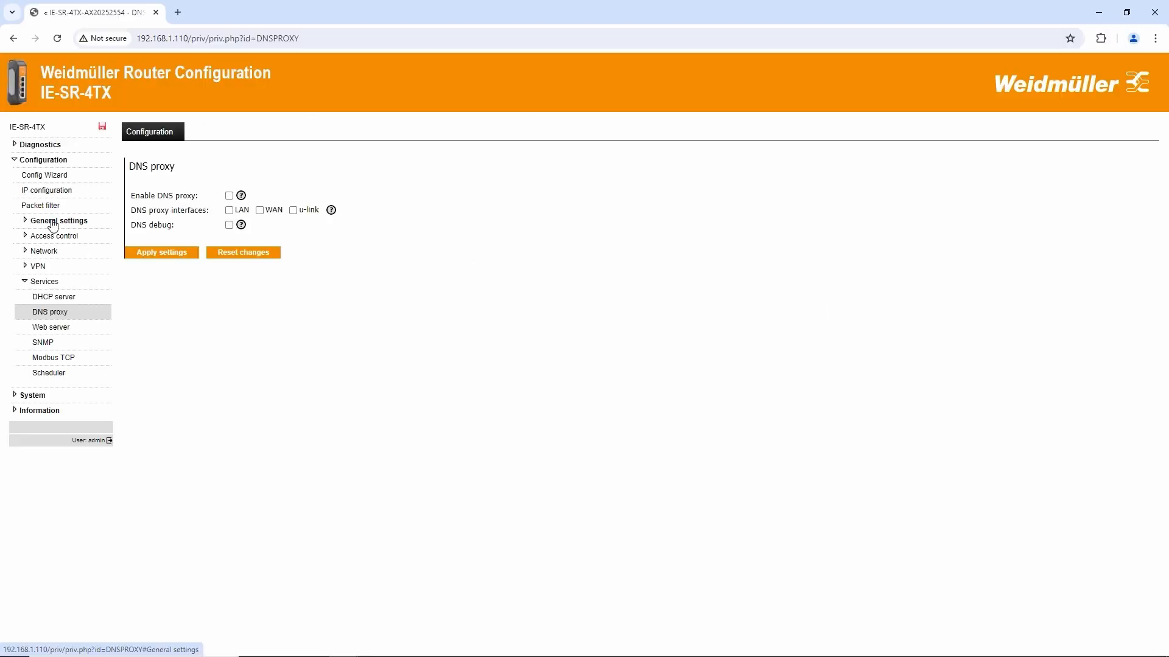
# Enable timeserver synchronization (NTP) and the NTP time relay or server in the router's date and time settings, applying both changes
pyautogui.click(54, 223)
pyautogui.click(51, 250)
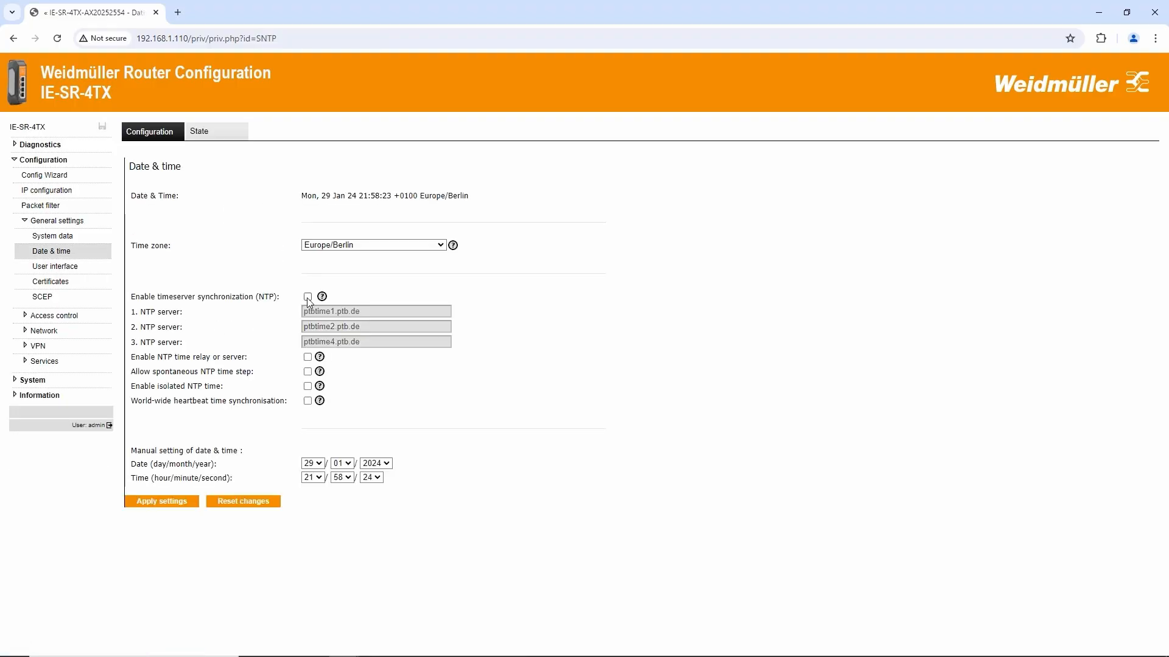
pyautogui.click(308, 297)
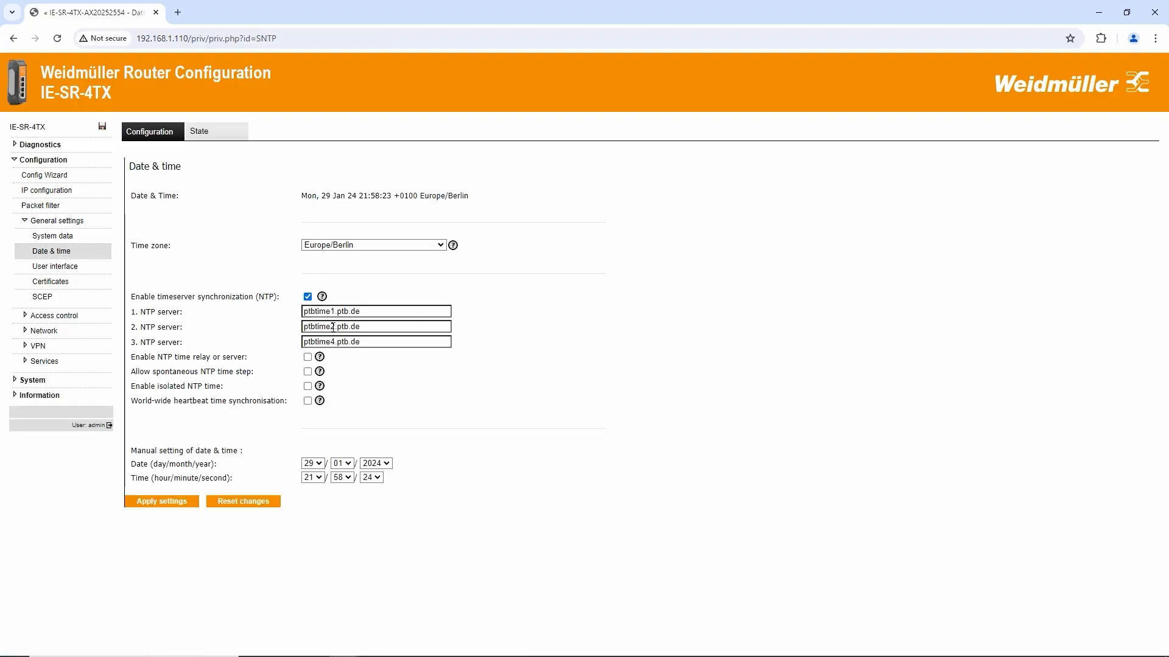
pyautogui.click(170, 503)
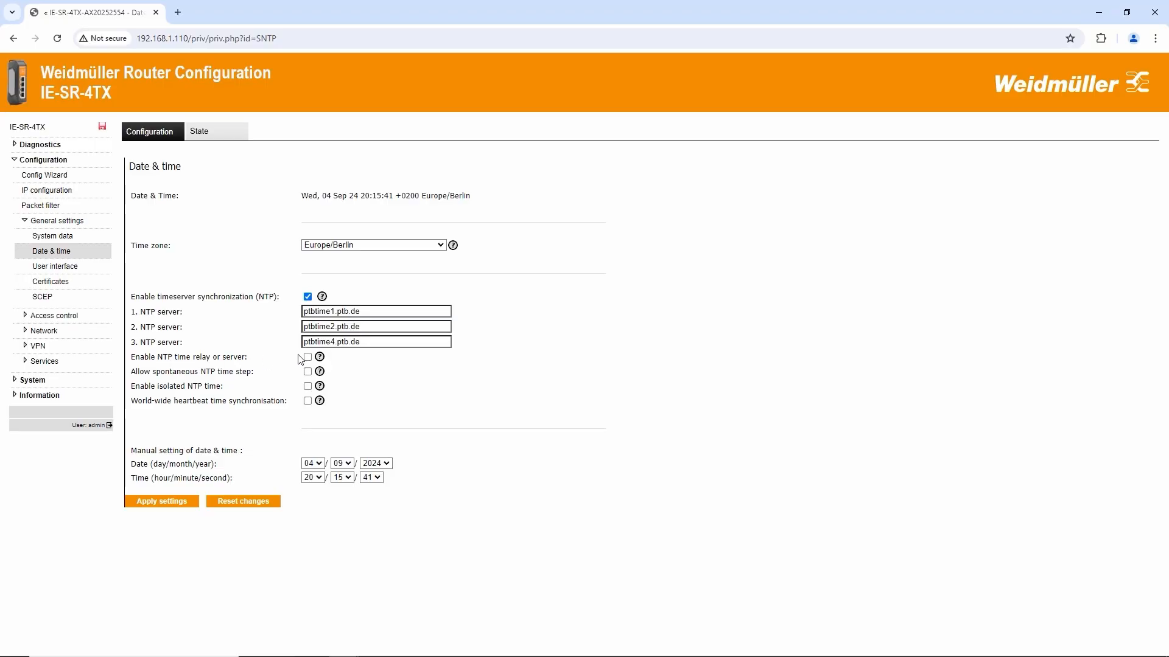
pyautogui.click(308, 358)
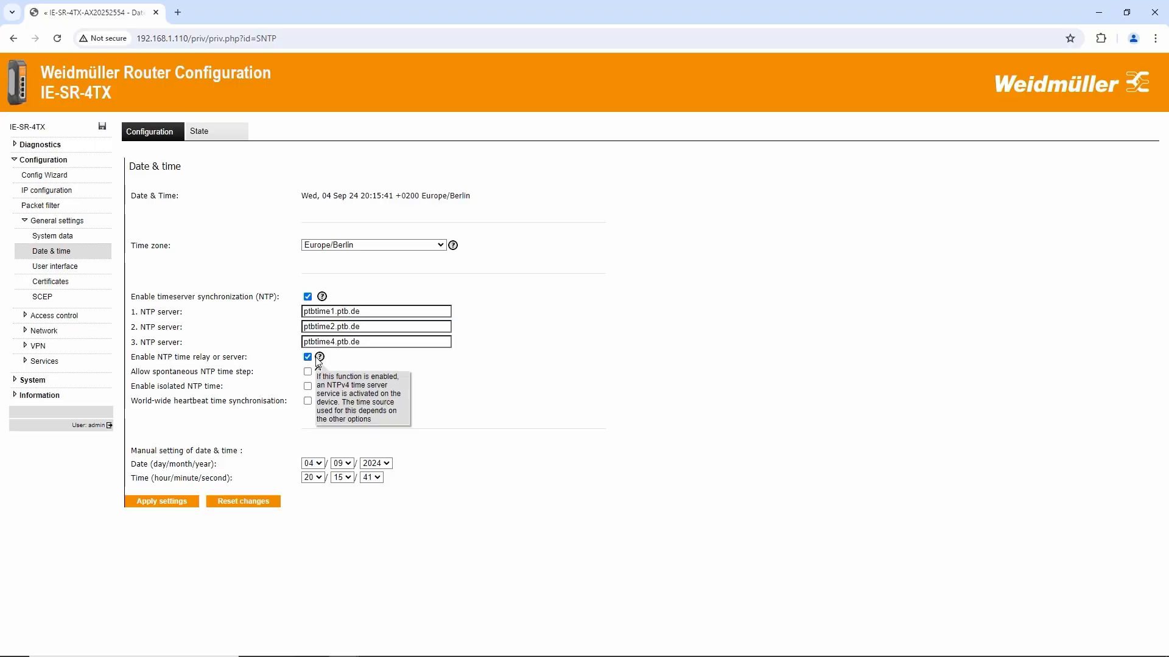
pyautogui.click(173, 504)
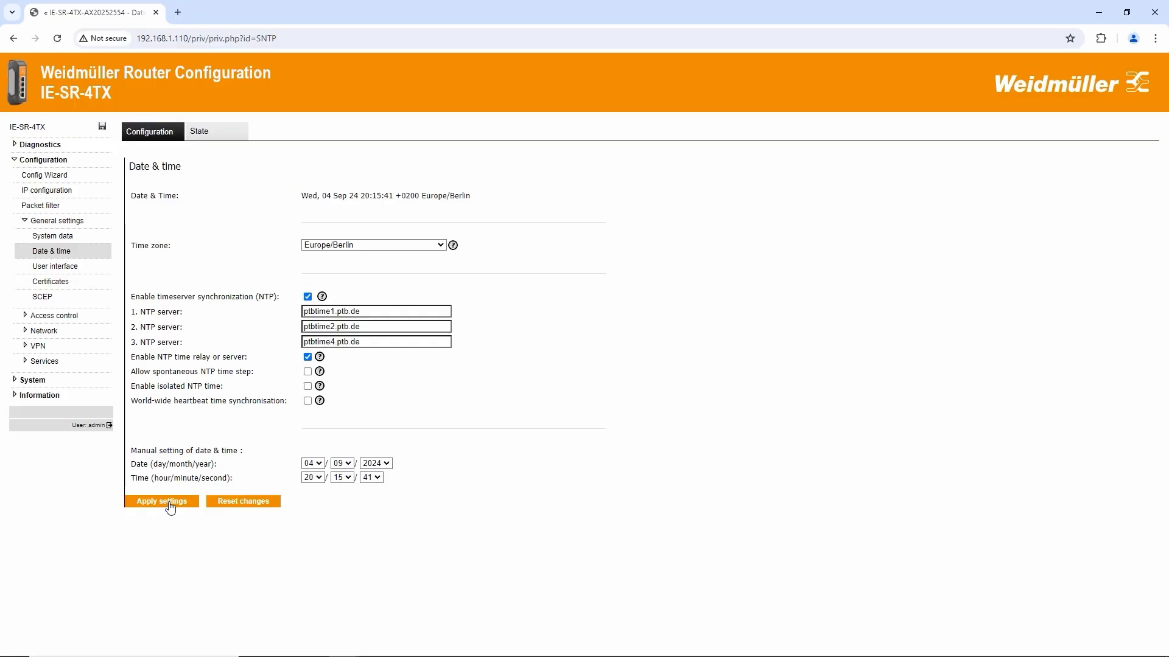
# Open the controller's web interface at 192.168.1.101 in a new browser tab and bring up its time settings
pyautogui.click(178, 13)
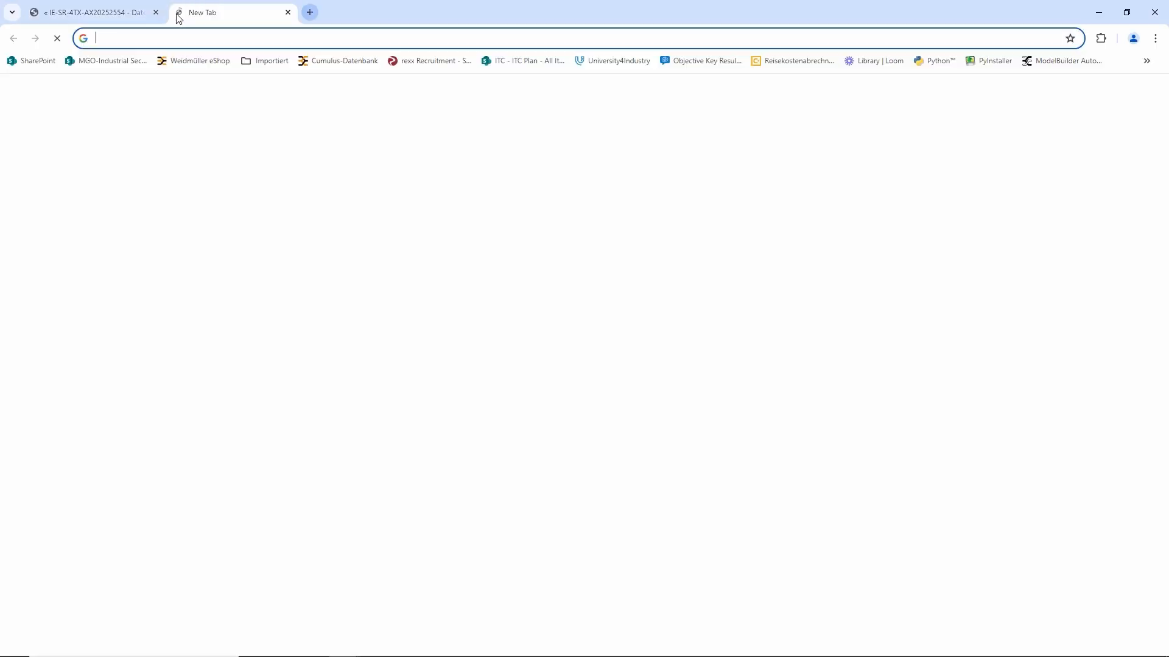
pyautogui.write('192.168.1.101')
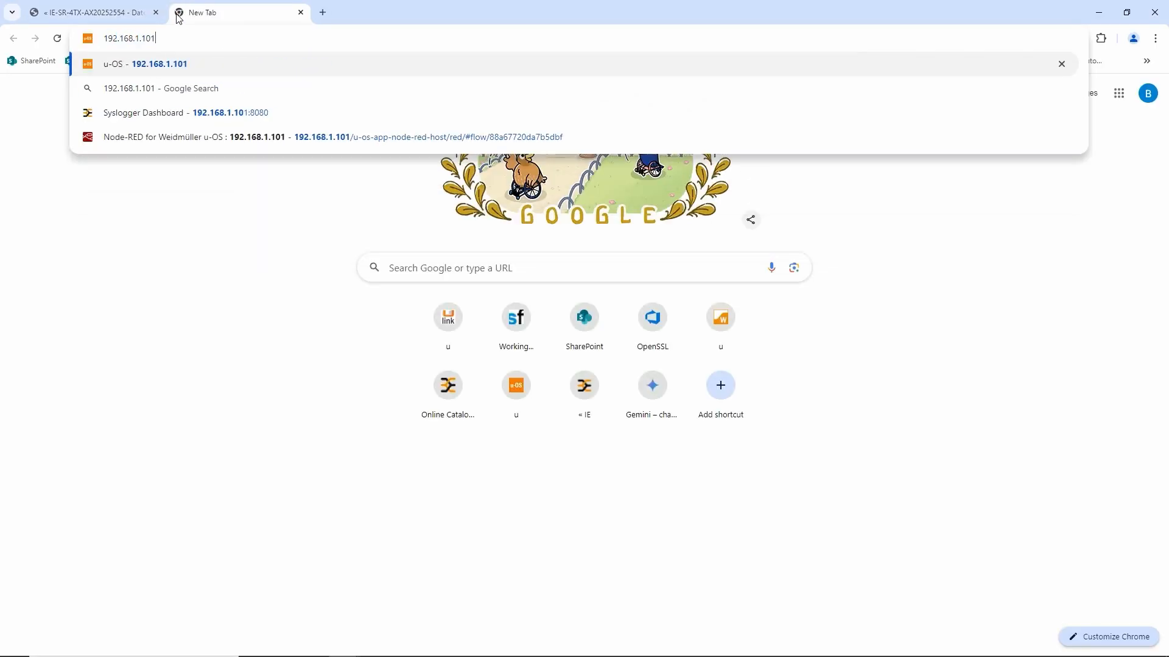
pyautogui.press('Return')
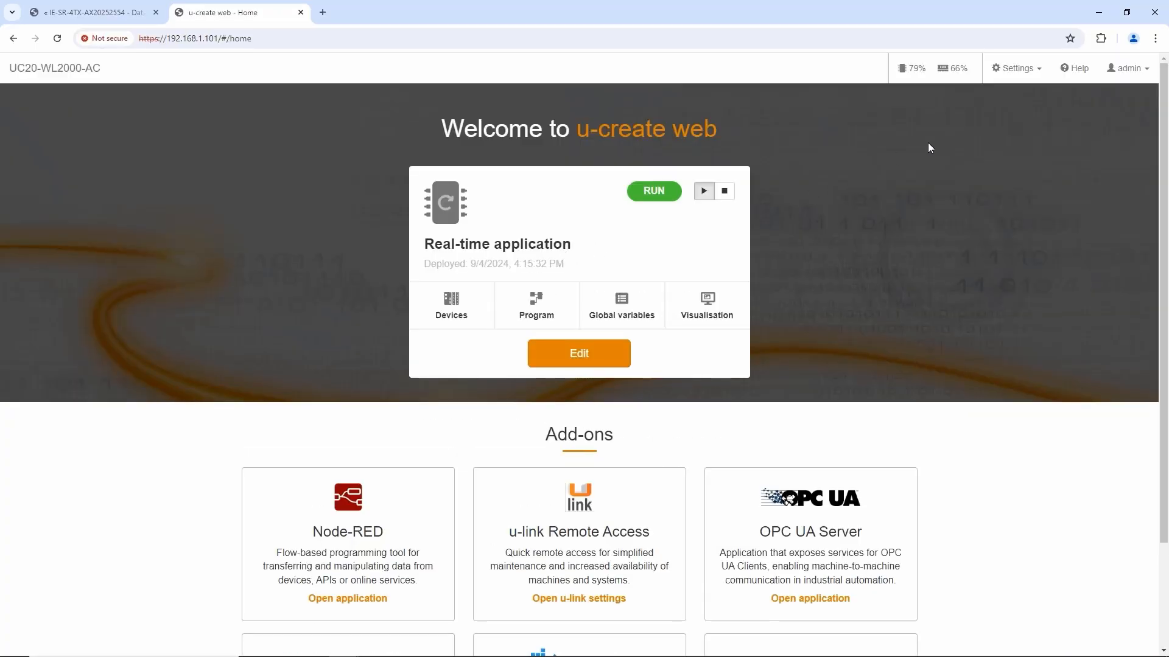
pyautogui.click(1022, 70)
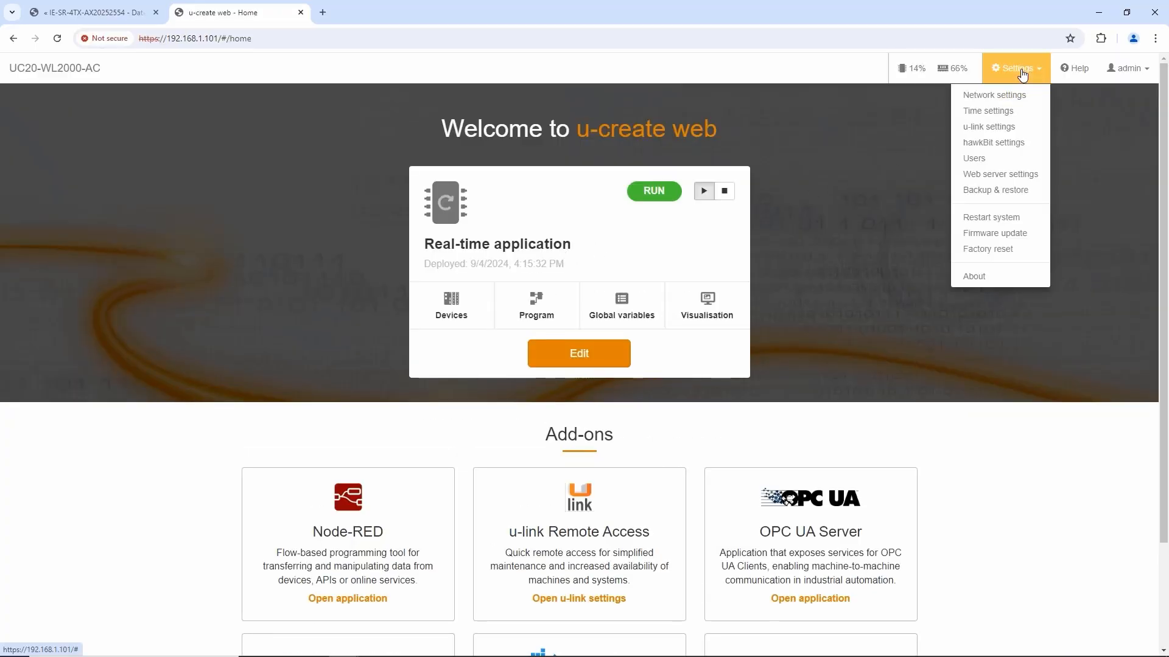
pyautogui.click(989, 111)
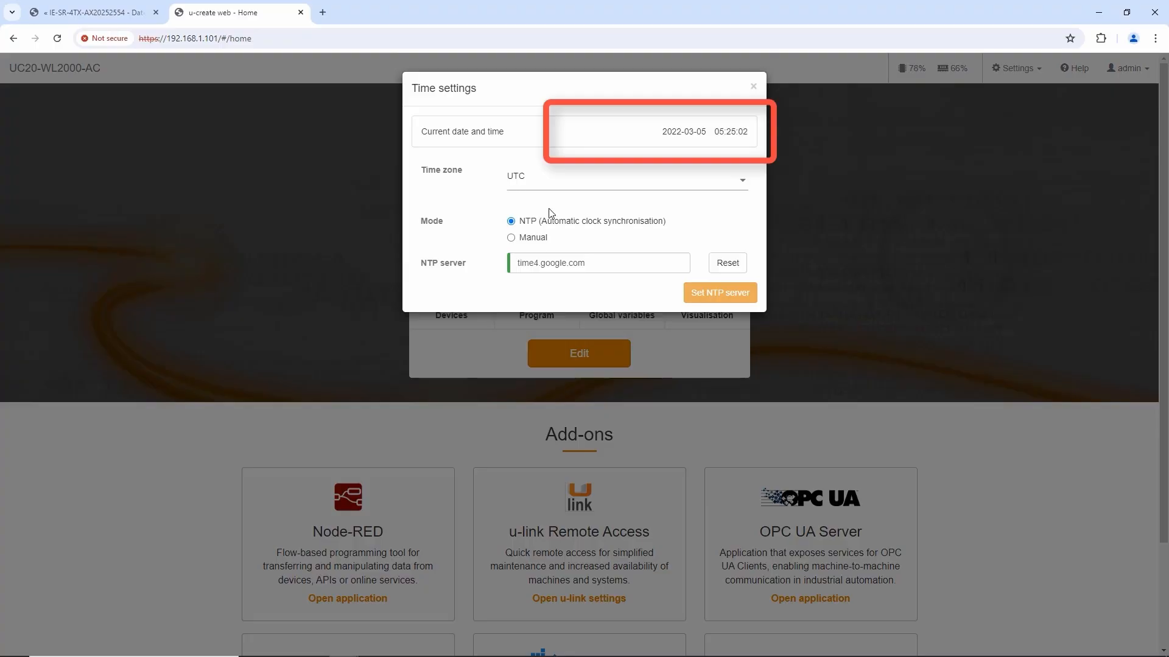
# Set the controller's NTP server to 192.168.1.110 and reopen the time settings to check the date and time
pyautogui.click(599, 263)
pyautogui.moveTo(597, 263); pyautogui.dragTo(504, 275)
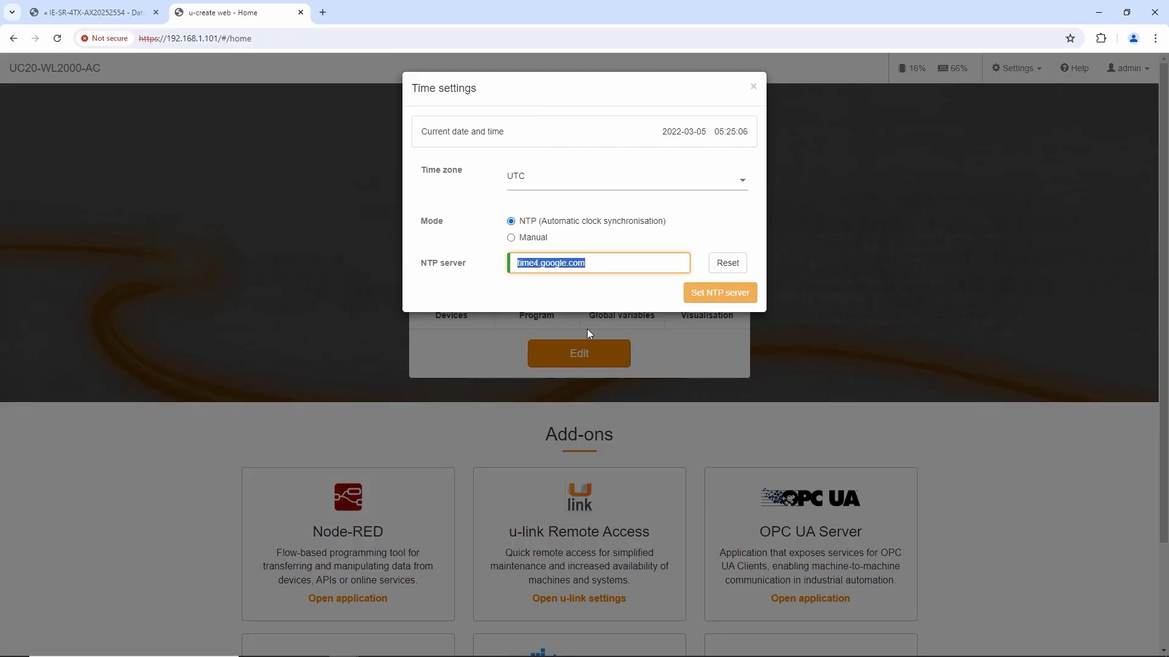
pyautogui.write('192')
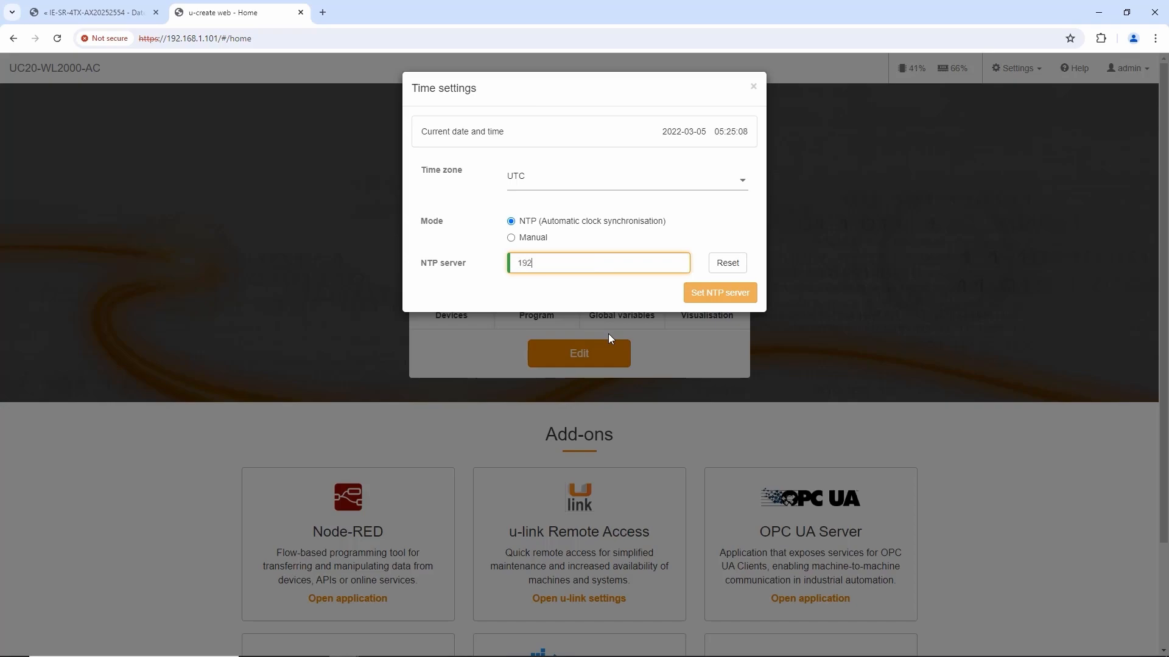
pyautogui.write('.168.1.110')
pyautogui.click(712, 295)
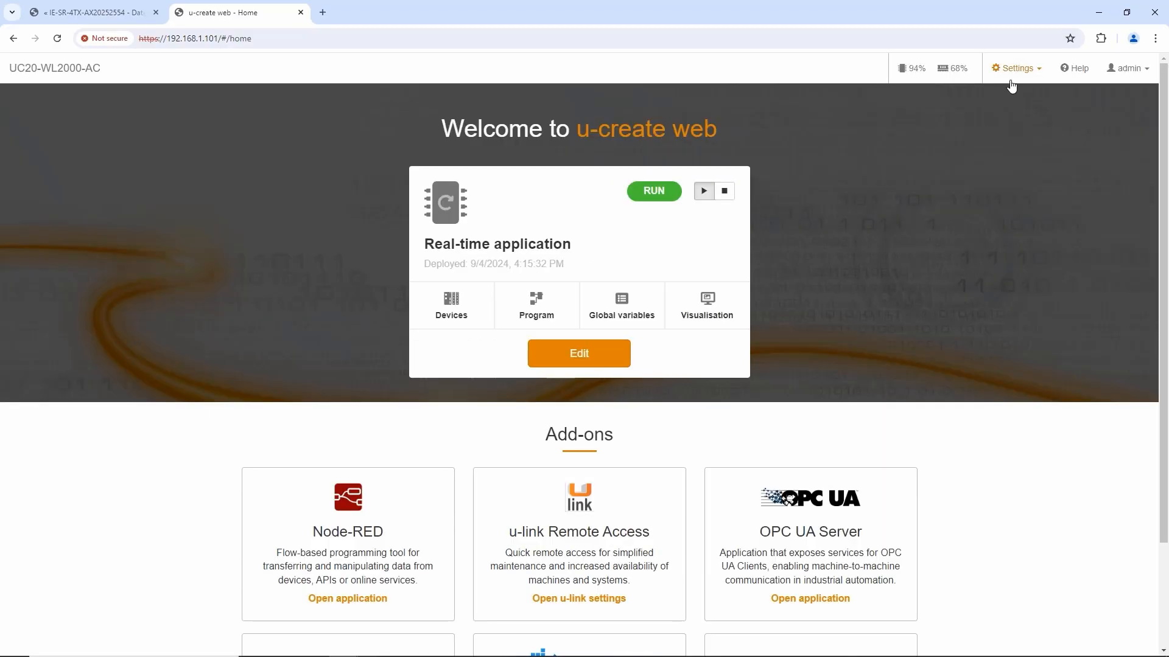
pyautogui.click(1016, 68)
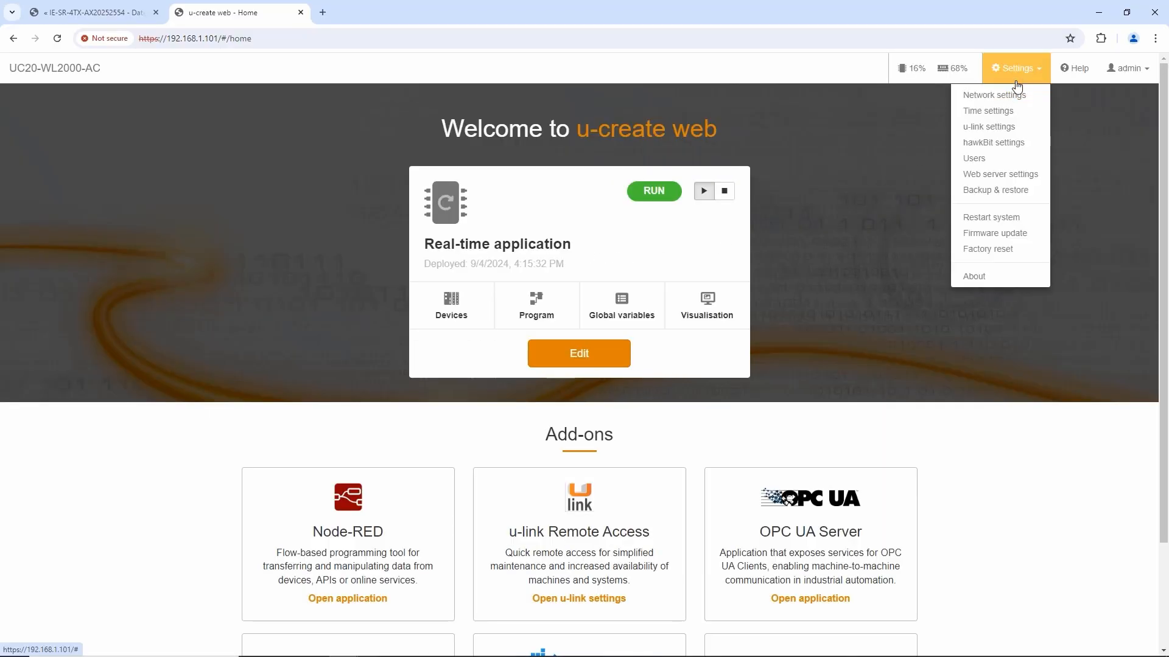
pyautogui.click(1006, 113)
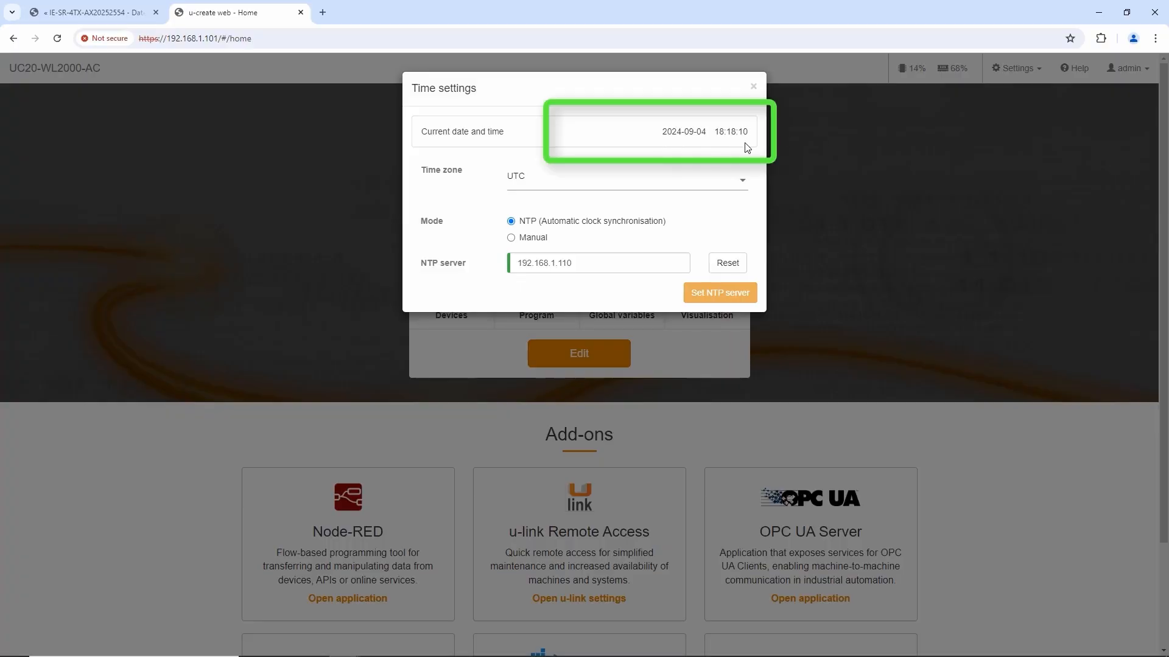
# Close the controller's time settings, then delete the Allow_L3 rule set from the router's layer 3 packet filter and apply the change
pyautogui.click(754, 88)
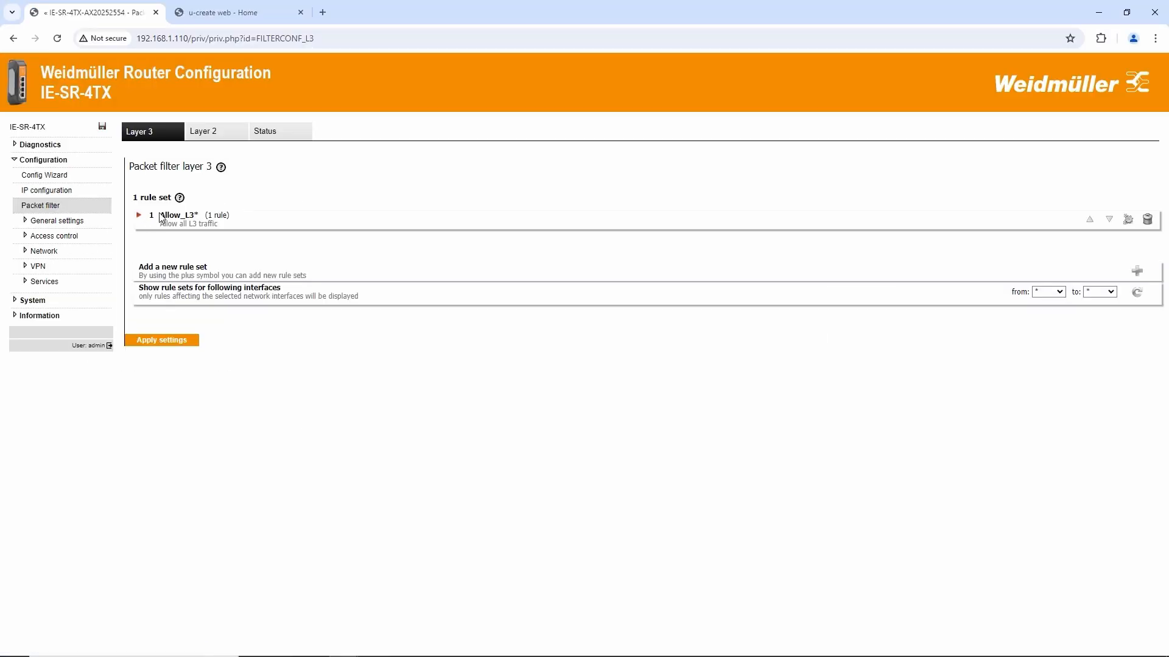
pyautogui.click(139, 216)
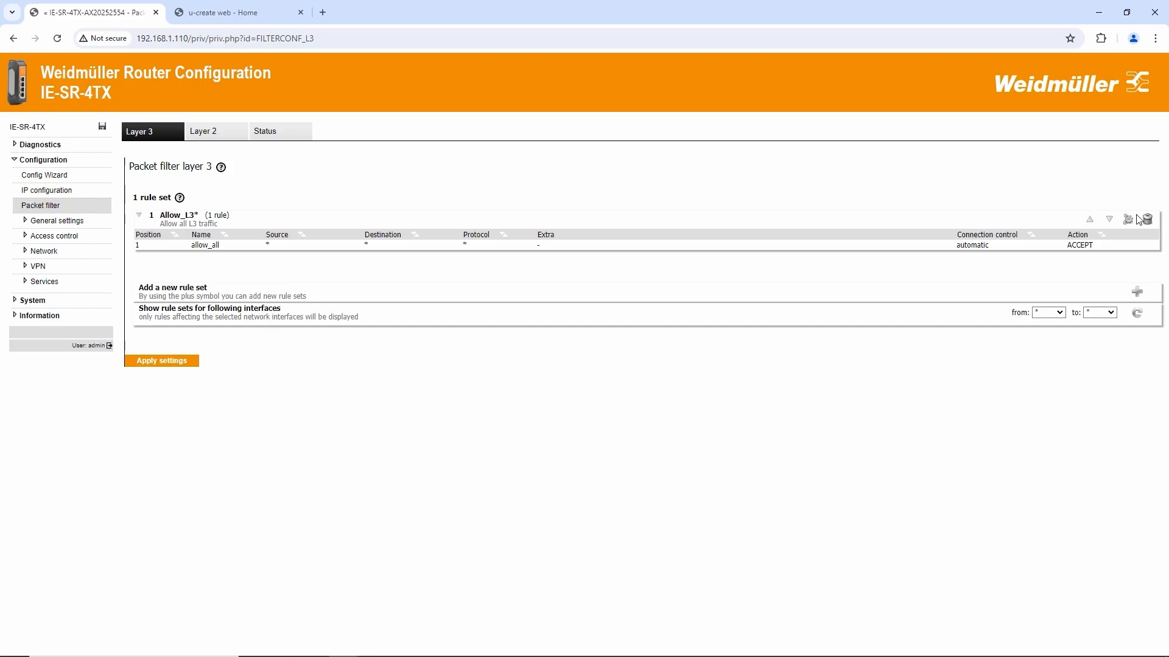
pyautogui.click(1148, 222)
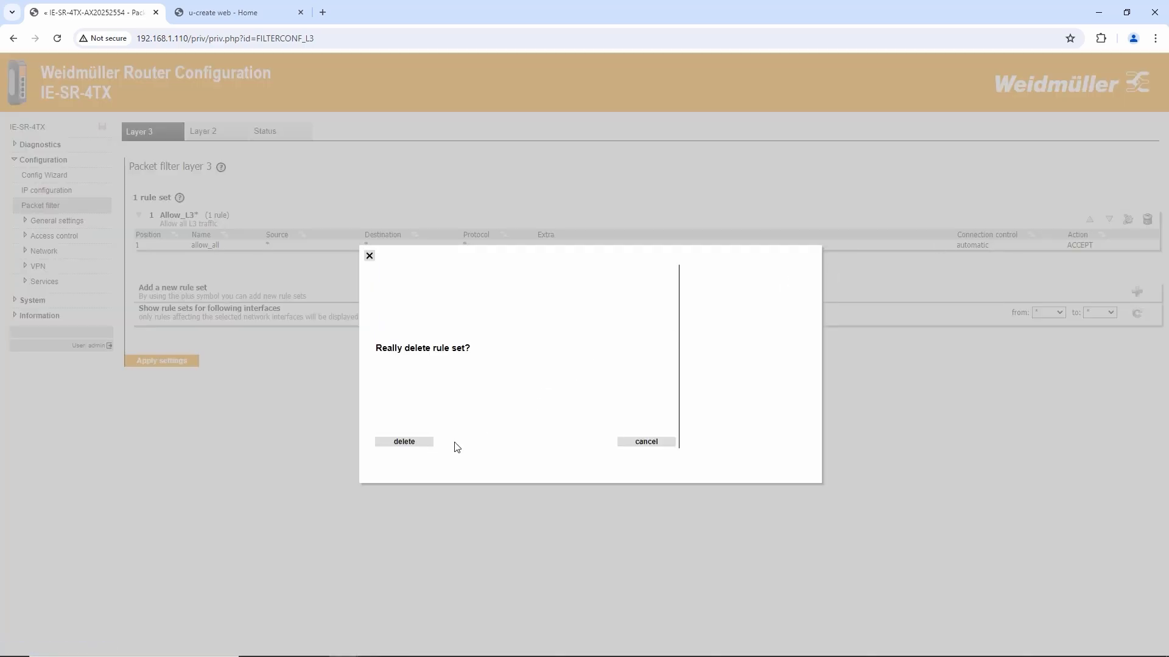
pyautogui.click(404, 442)
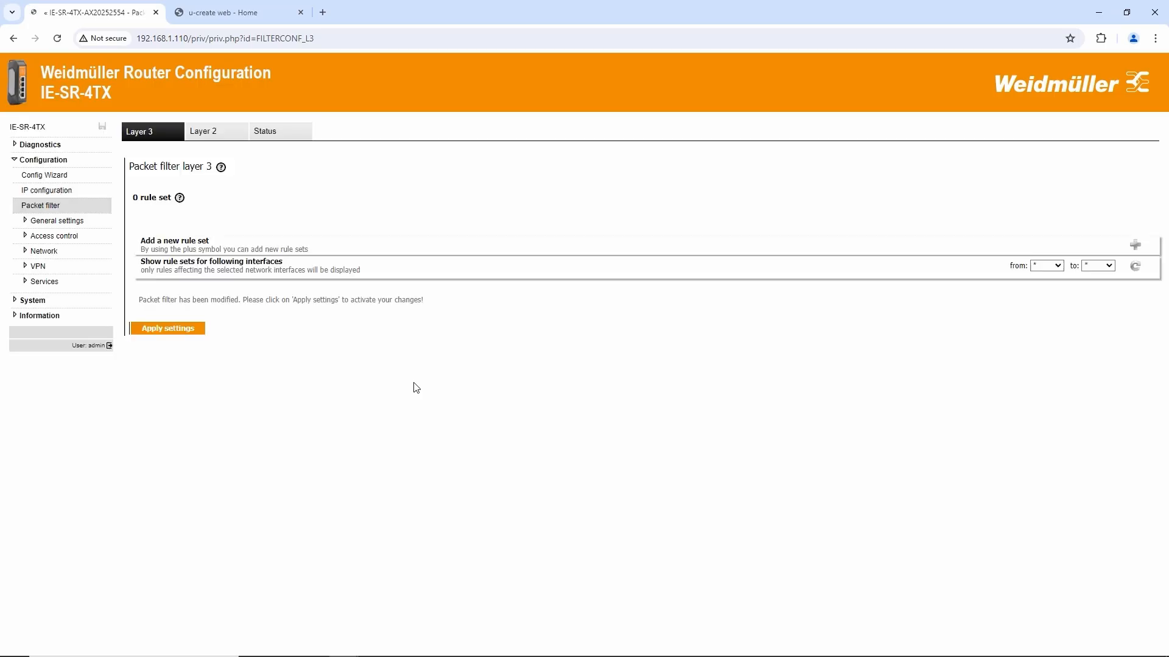
pyautogui.click(169, 330)
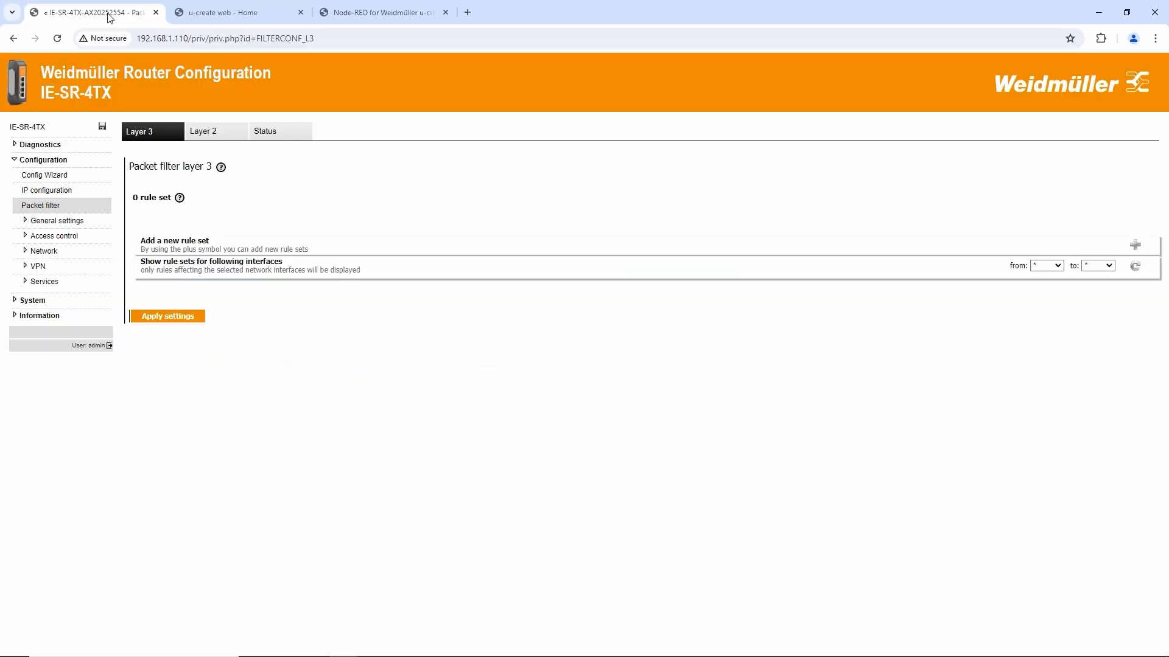
# Create a new layer 3 rule set named AllowMQTT with LAN as inbound interface and WAN as outbound interface
pyautogui.click(1135, 245)
pyautogui.click(533, 364)
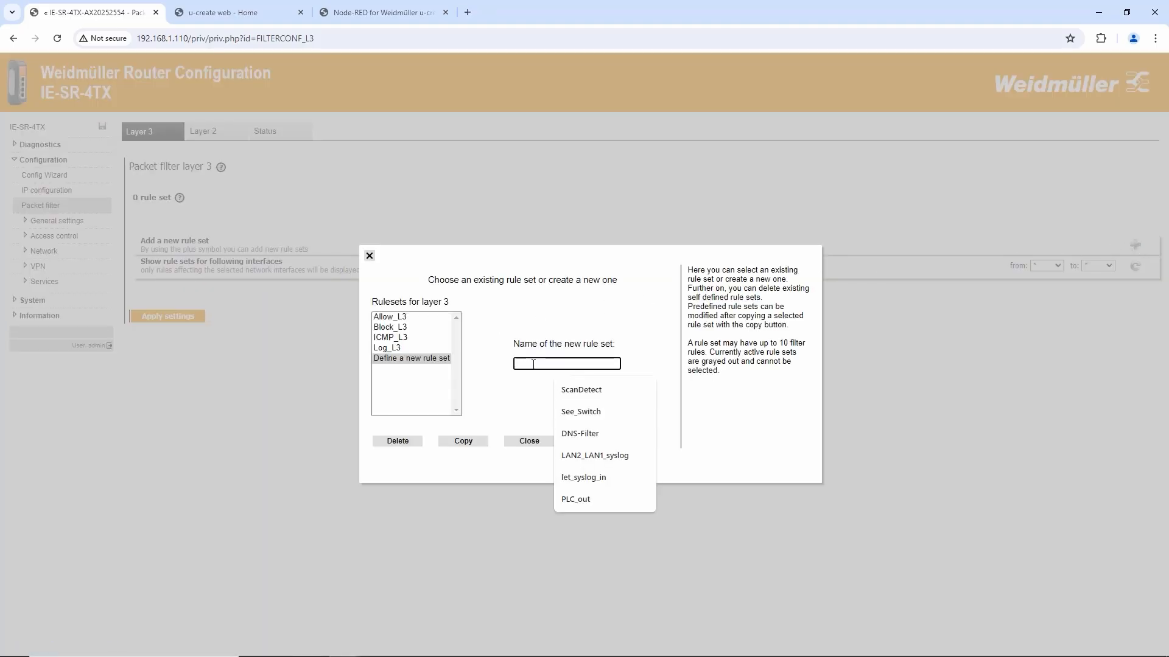
pyautogui.write('Allow')
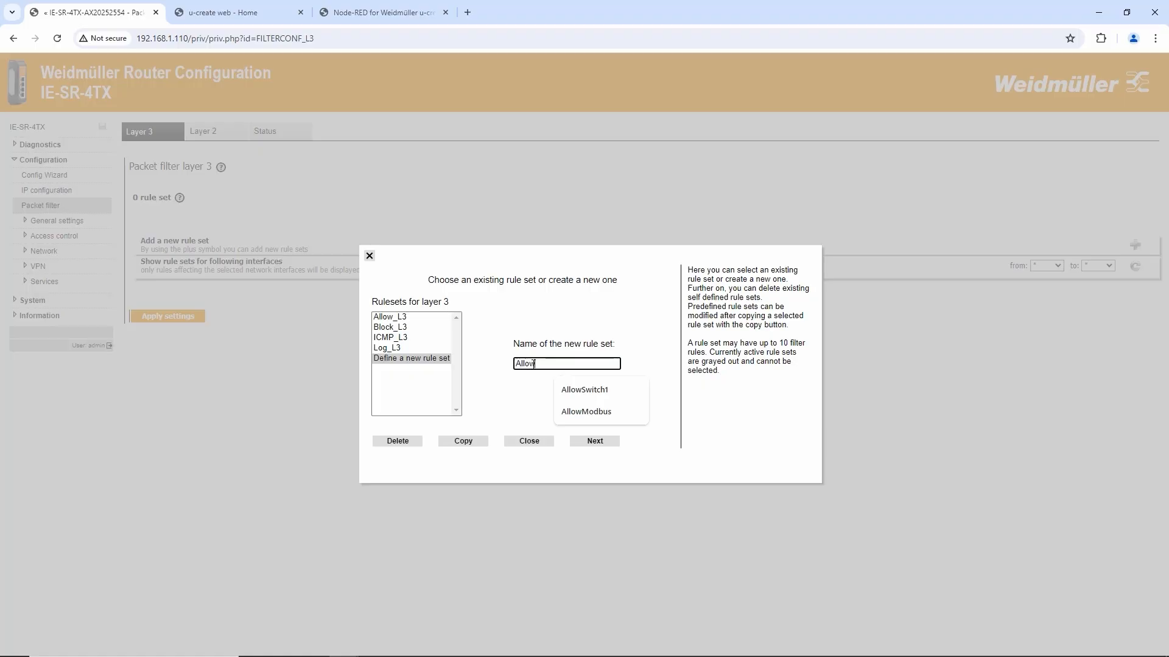
pyautogui.write('MQTT')
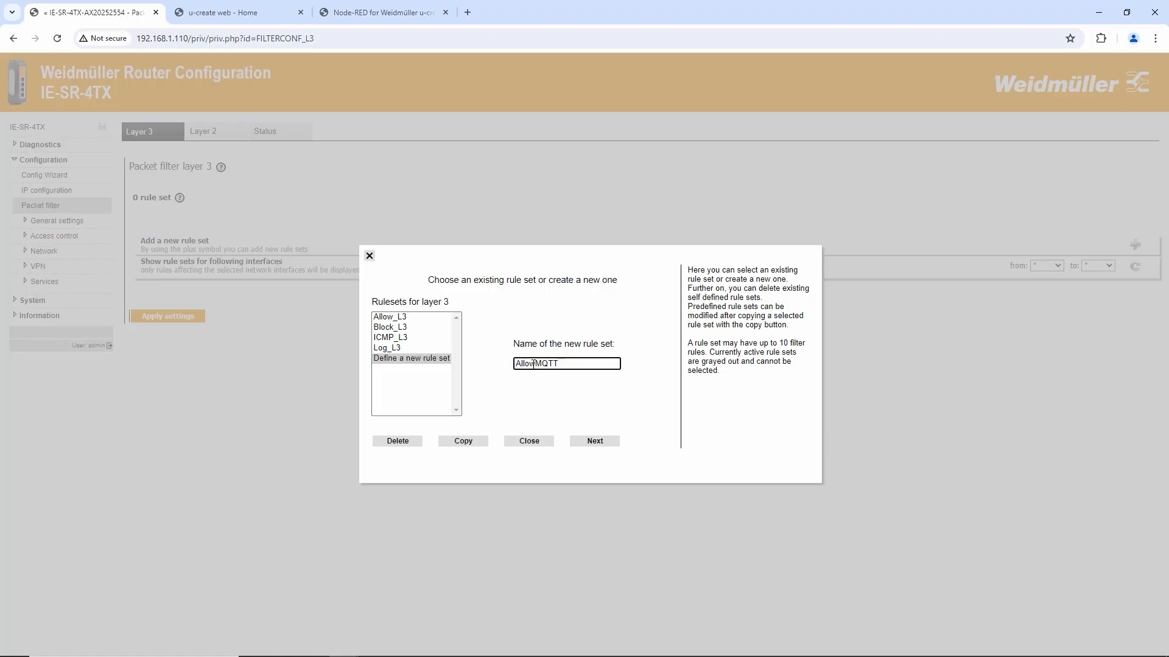
pyautogui.click(592, 449)
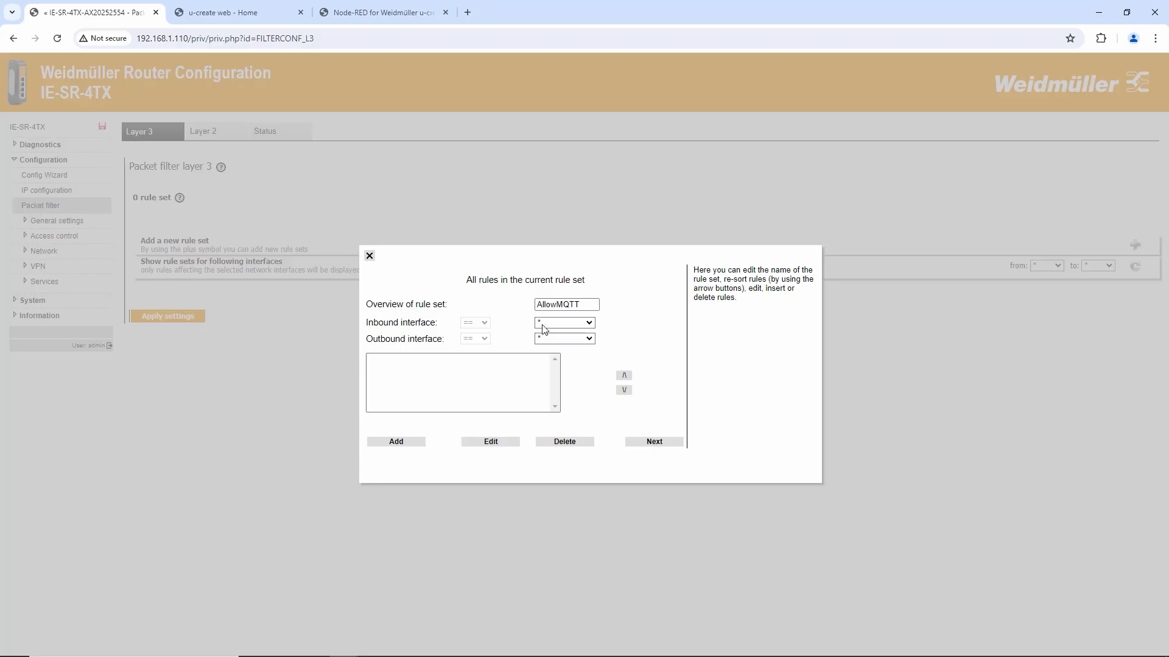
pyautogui.click(590, 323)
pyautogui.click(565, 345)
pyautogui.click(588, 339)
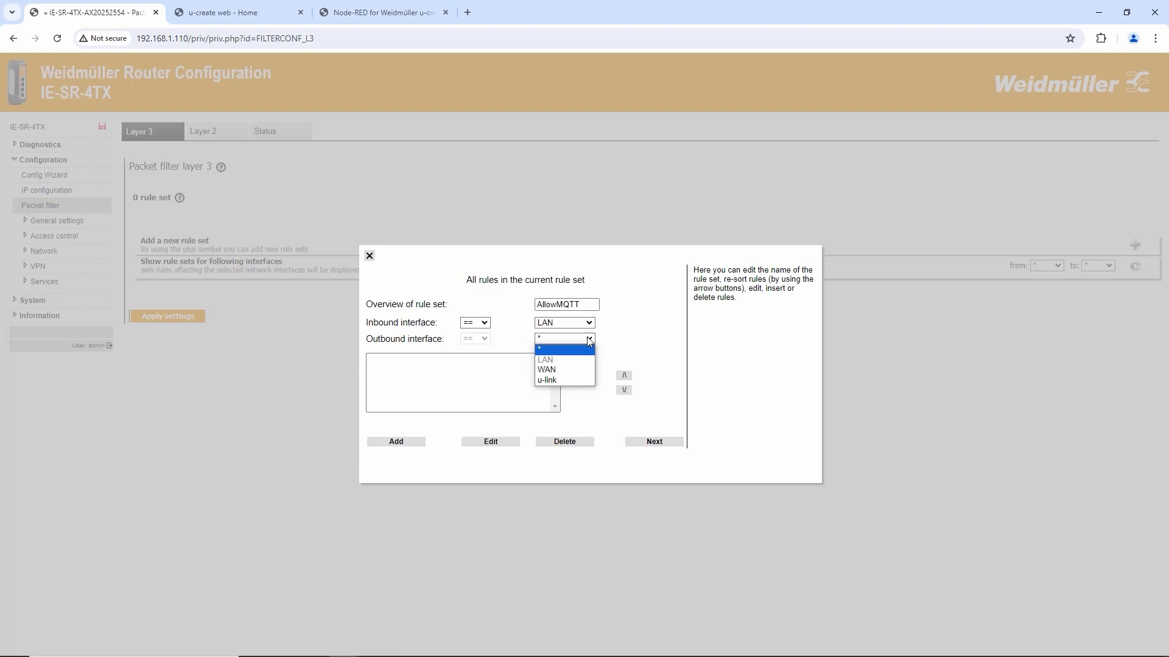
pyautogui.click(544, 371)
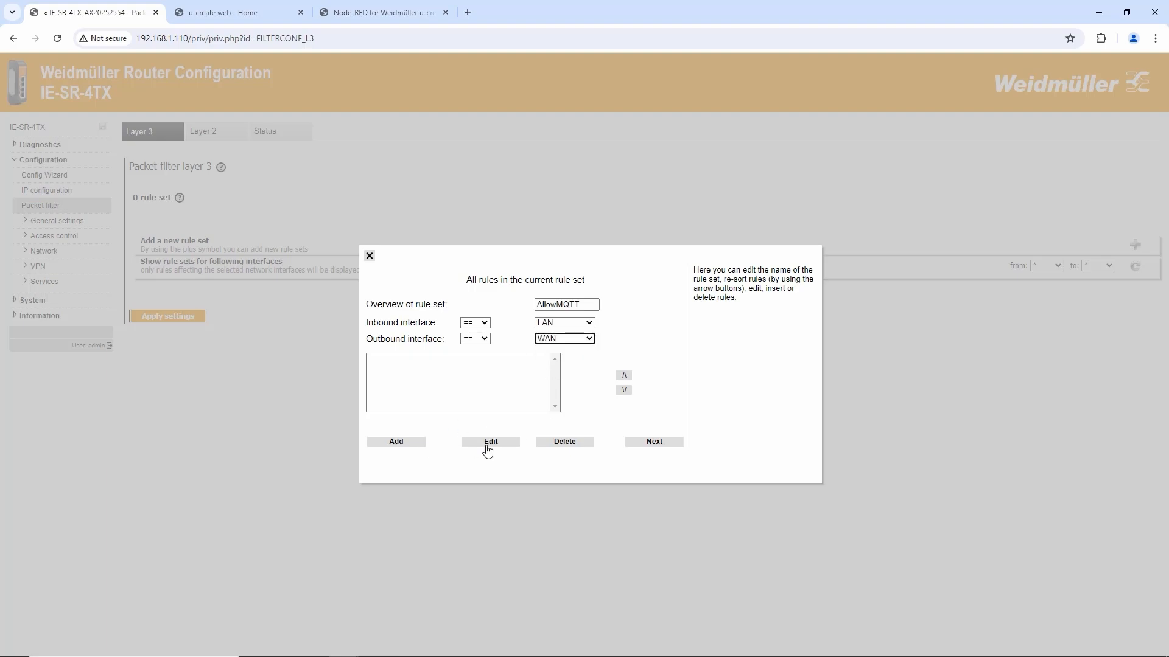
# Add a rule to the AllowMQTT rule set with source IP address 192.168.1.101 and IP protocol TCP
pyautogui.click(407, 446)
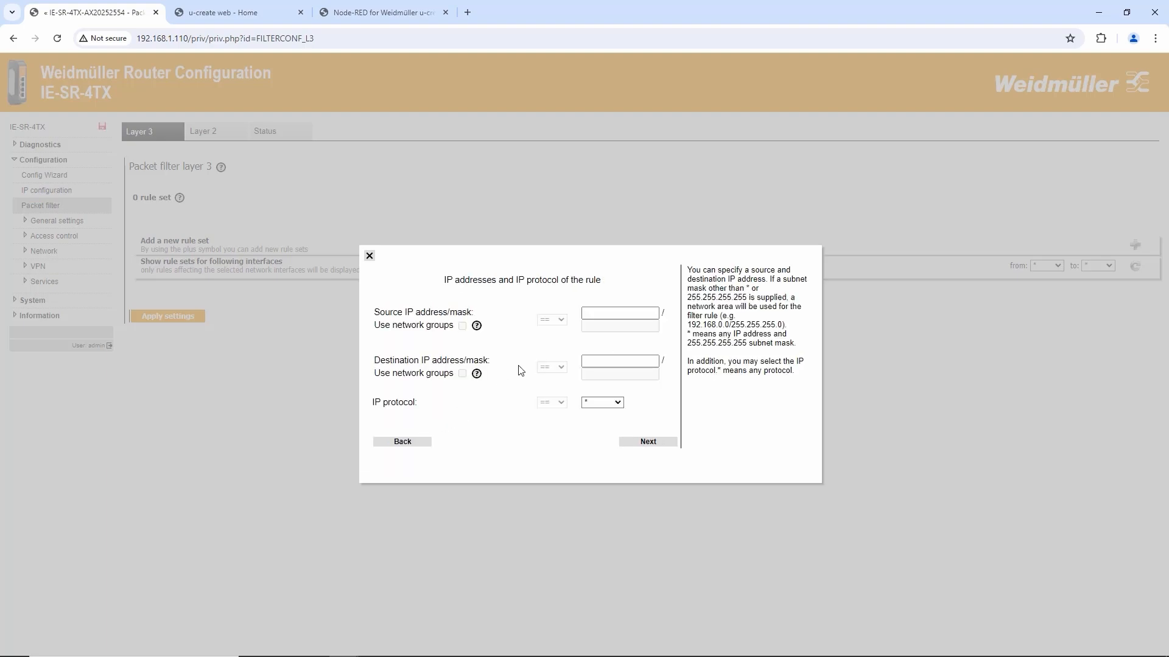
pyautogui.click(596, 313)
pyautogui.write('192.168.1.101')
pyautogui.click(620, 403)
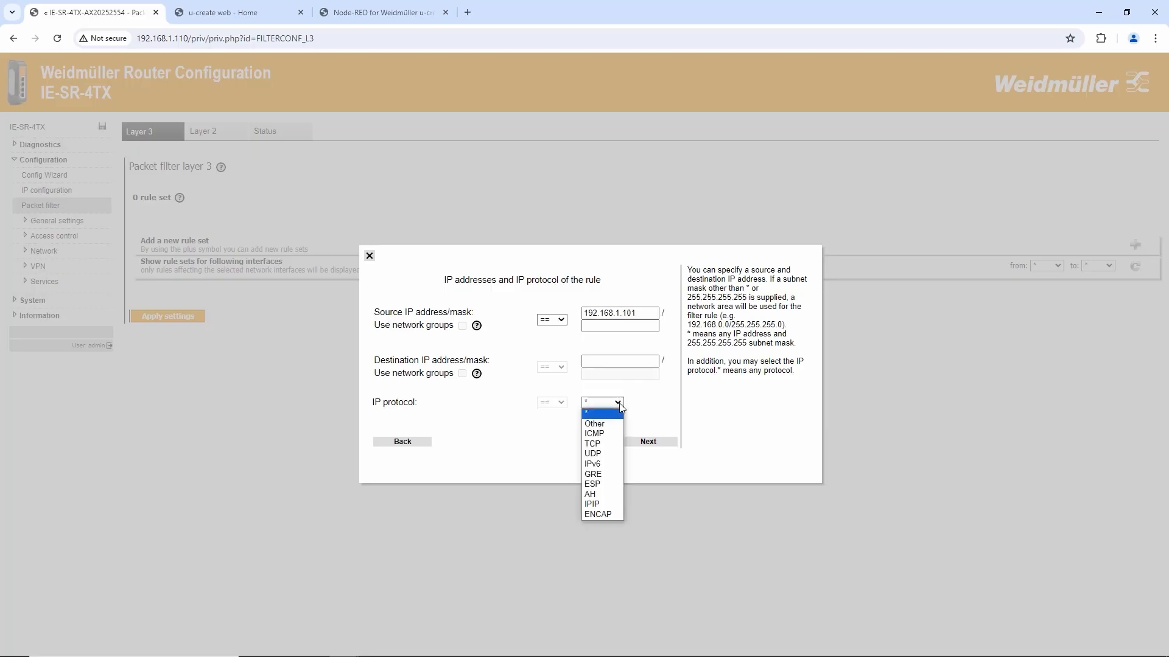
pyautogui.click(600, 447)
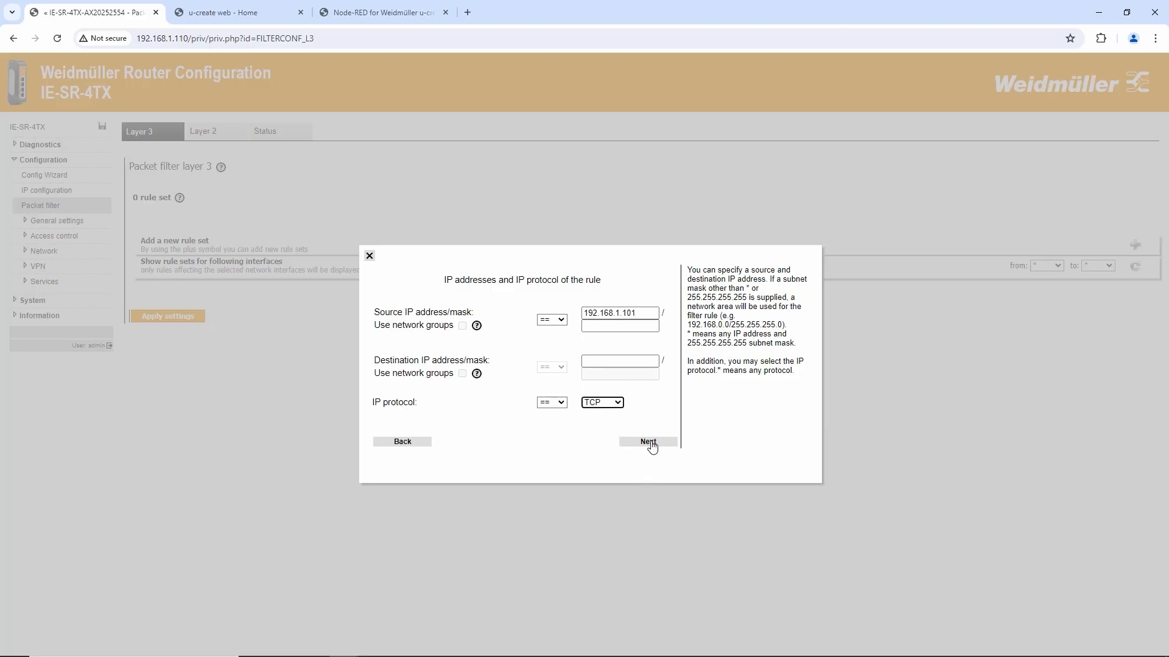
pyautogui.click(650, 444)
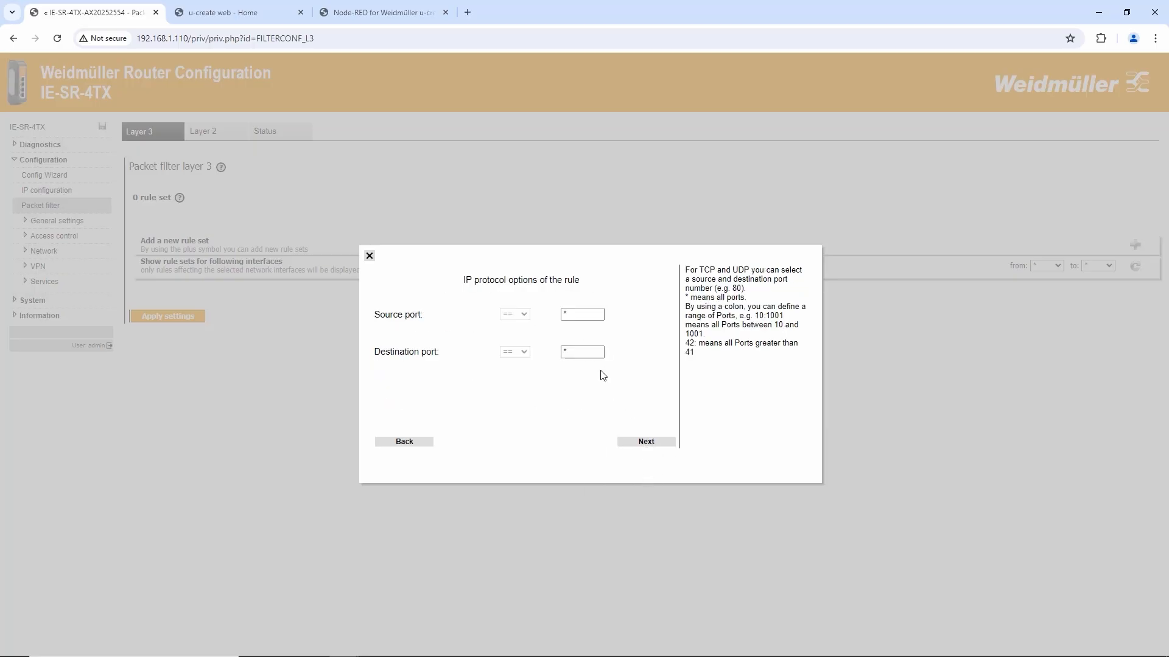
# Complete the rule with Auto connection control, no signal checks and the Allow action, naming it PLC_out
pyautogui.click(656, 443)
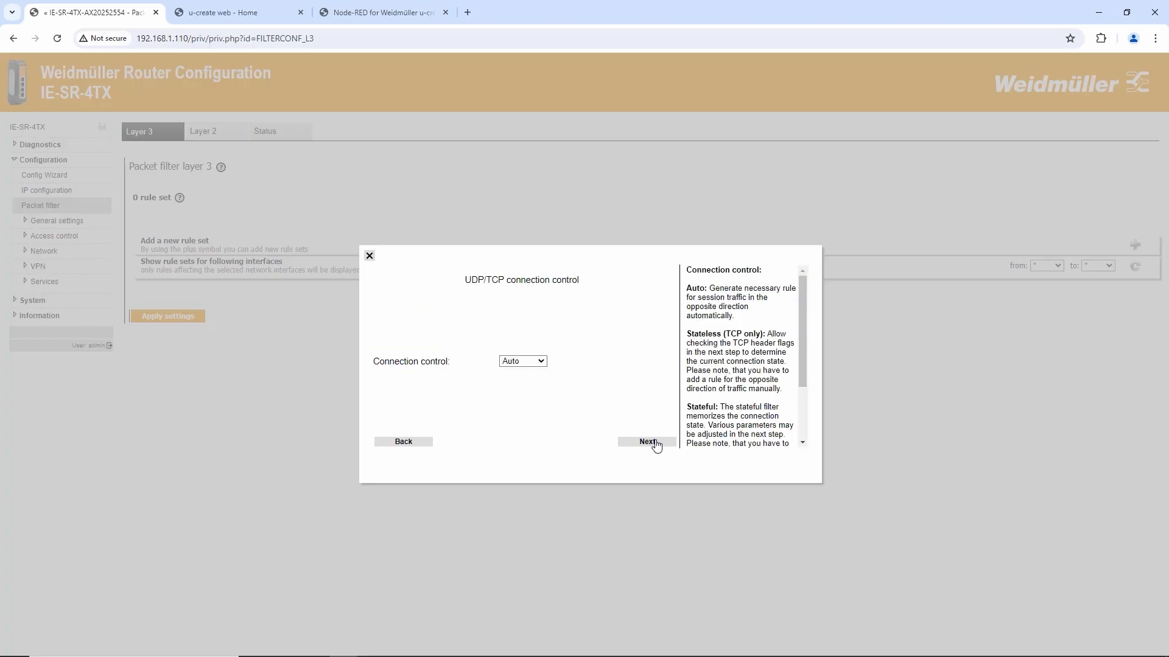
pyautogui.click(656, 443)
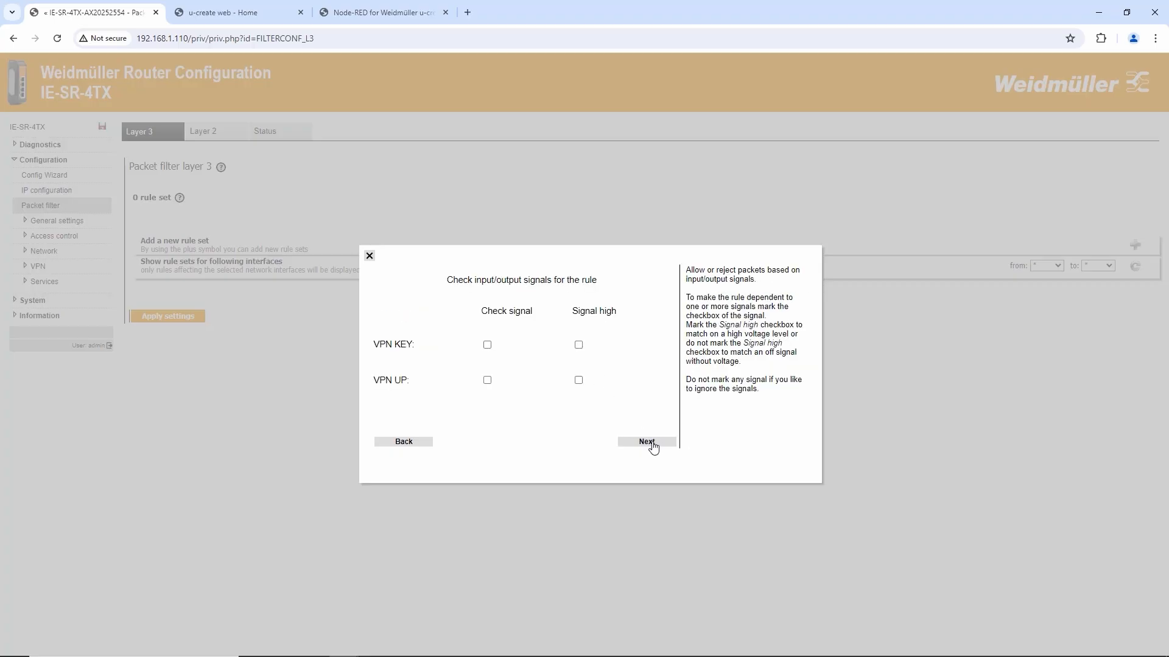
pyautogui.click(652, 443)
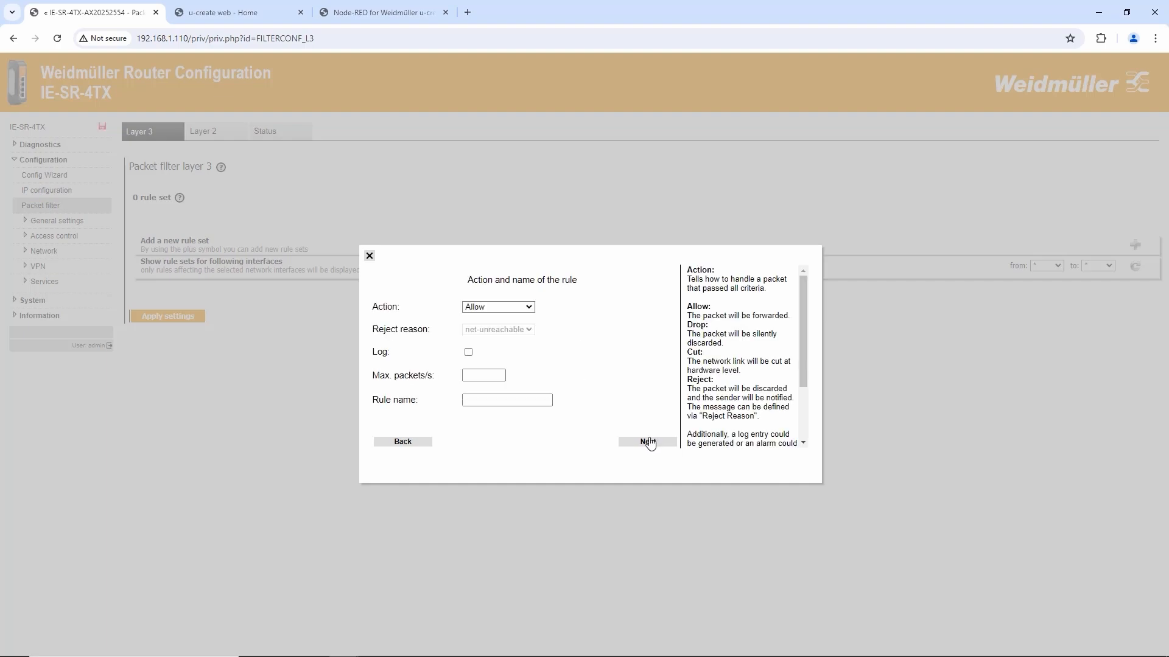
pyautogui.click(511, 401)
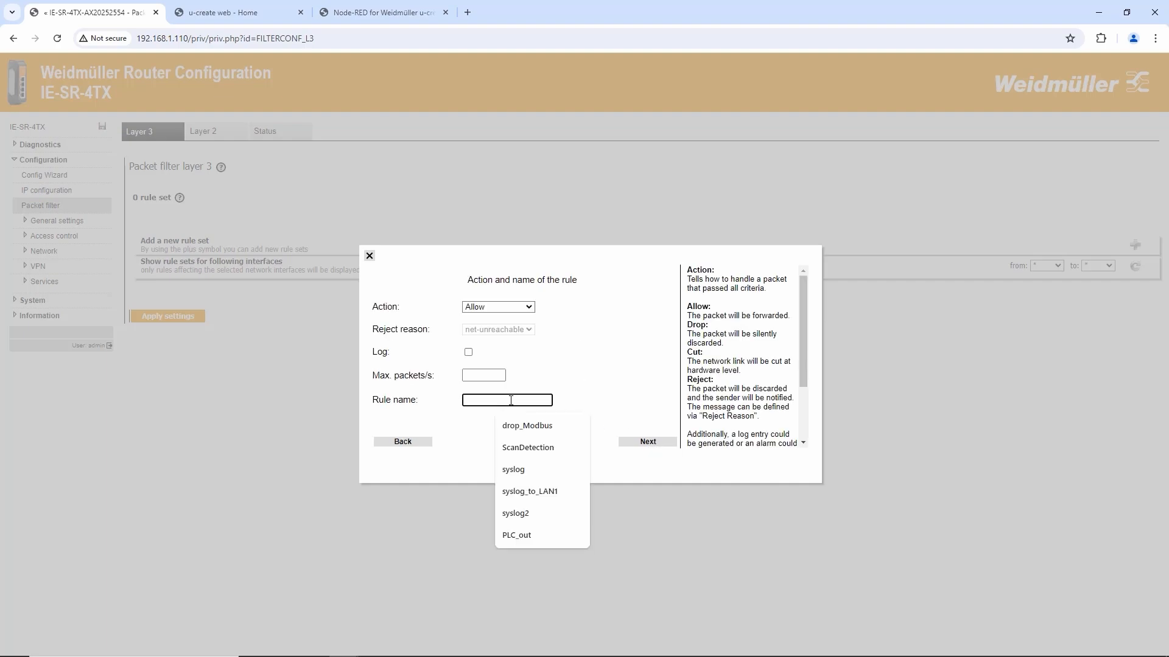
pyautogui.click(517, 536)
pyautogui.click(653, 445)
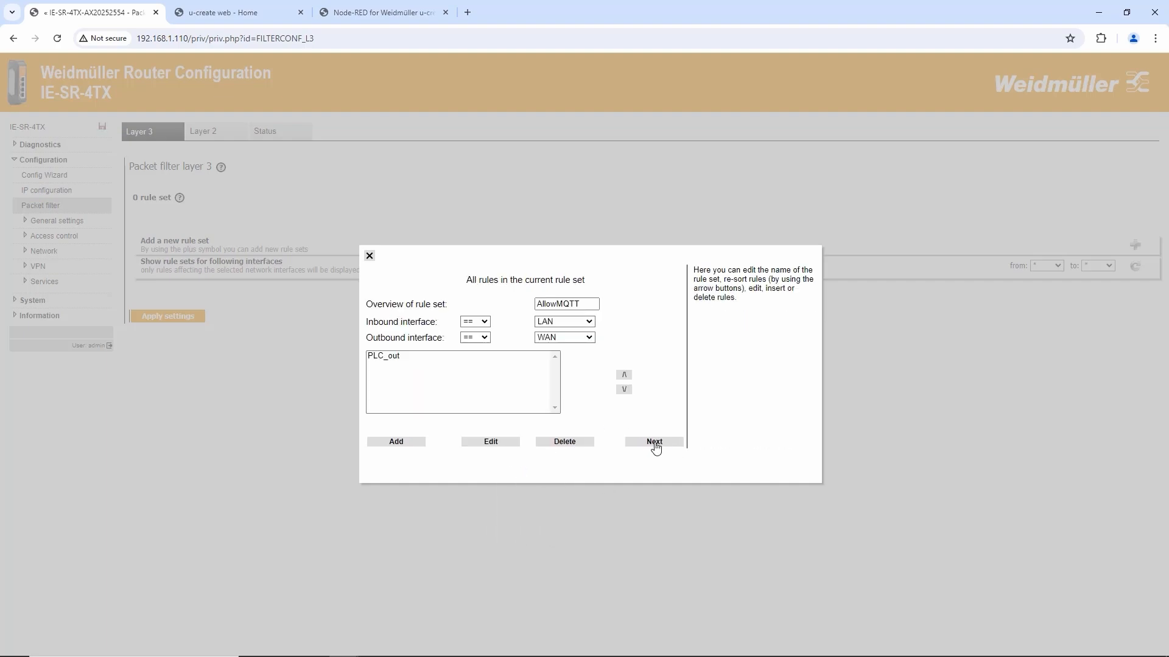
# Describe the rule set as "Let MQTT through", finish creating it and apply the packet filter settings
pyautogui.click(654, 443)
pyautogui.click(588, 346)
pyautogui.write('Let ')
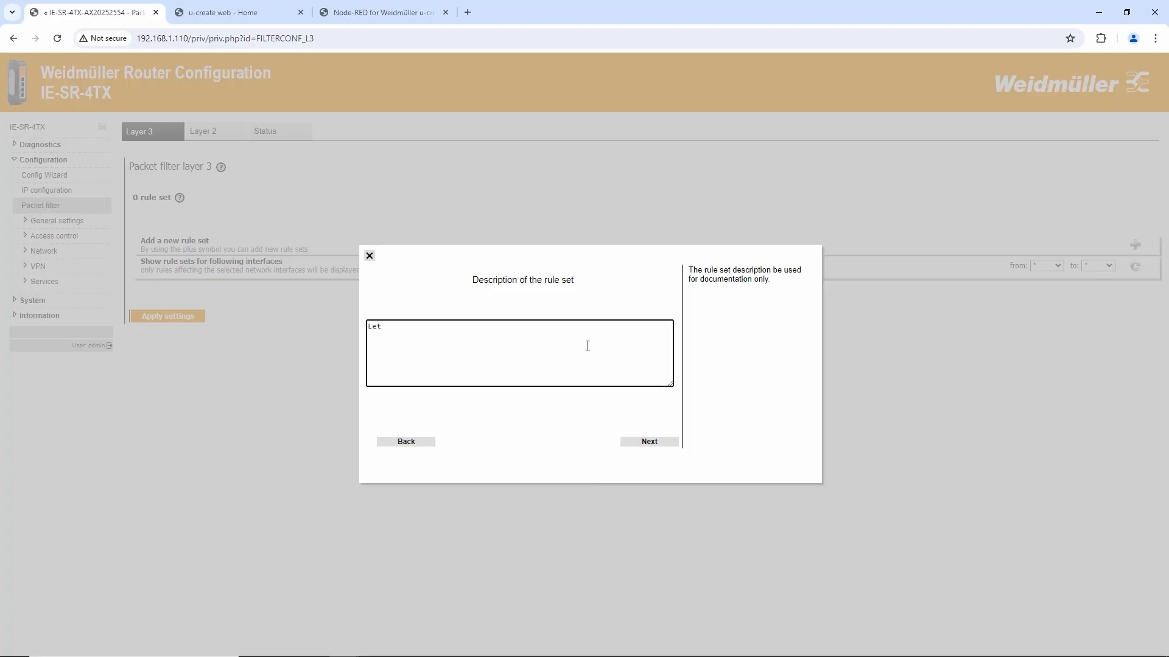
pyautogui.write('MQTT through')
pyautogui.click(646, 446)
pyautogui.click(646, 446)
pyautogui.click(646, 446)
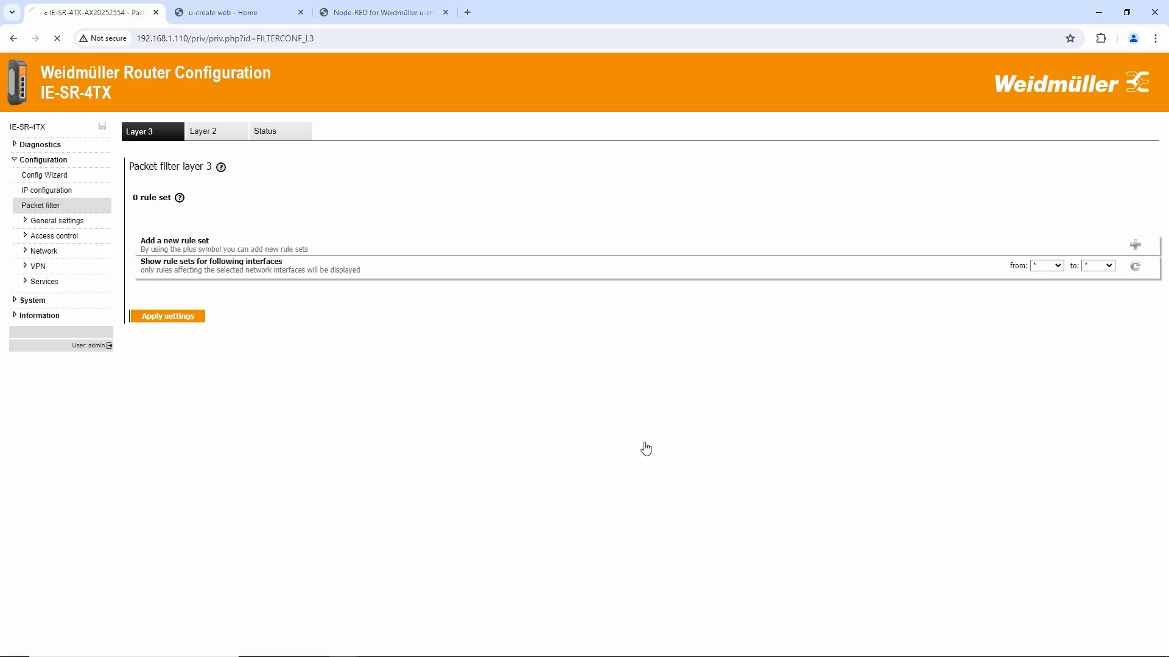
pyautogui.click(162, 353)
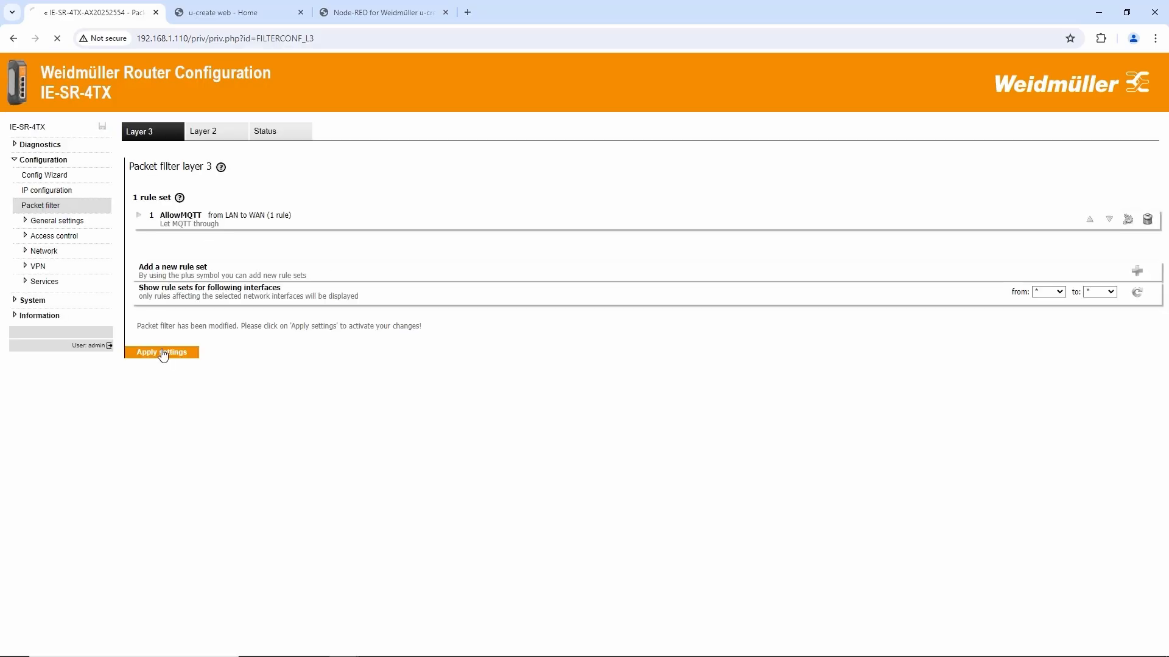